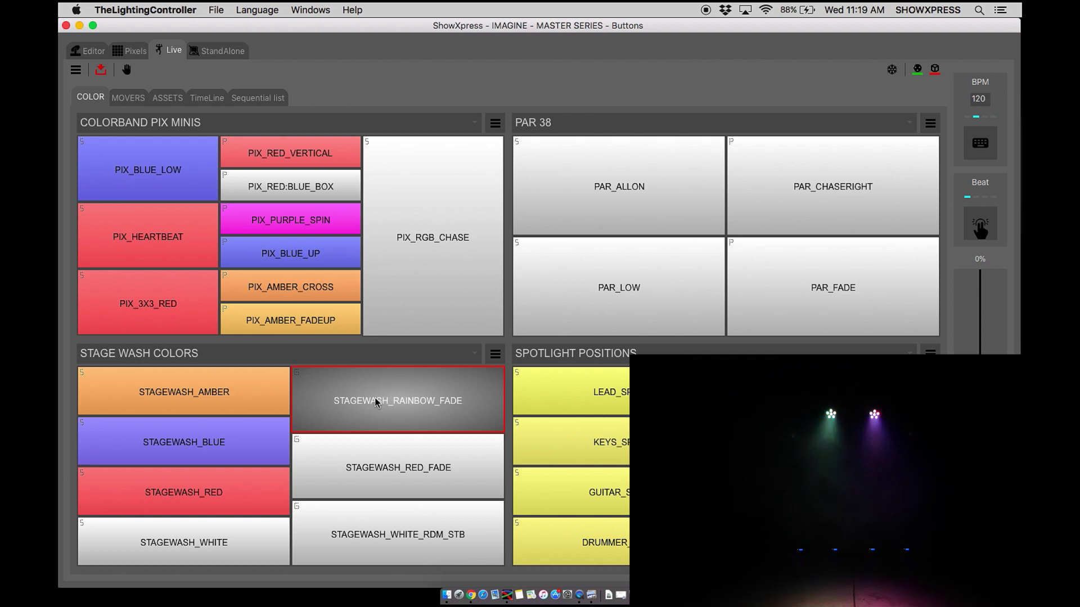
# - Turn fade-in on and back off for the STAGEWASH_RAINBOW_FADE button
pyautogui.rightClick(373, 399)
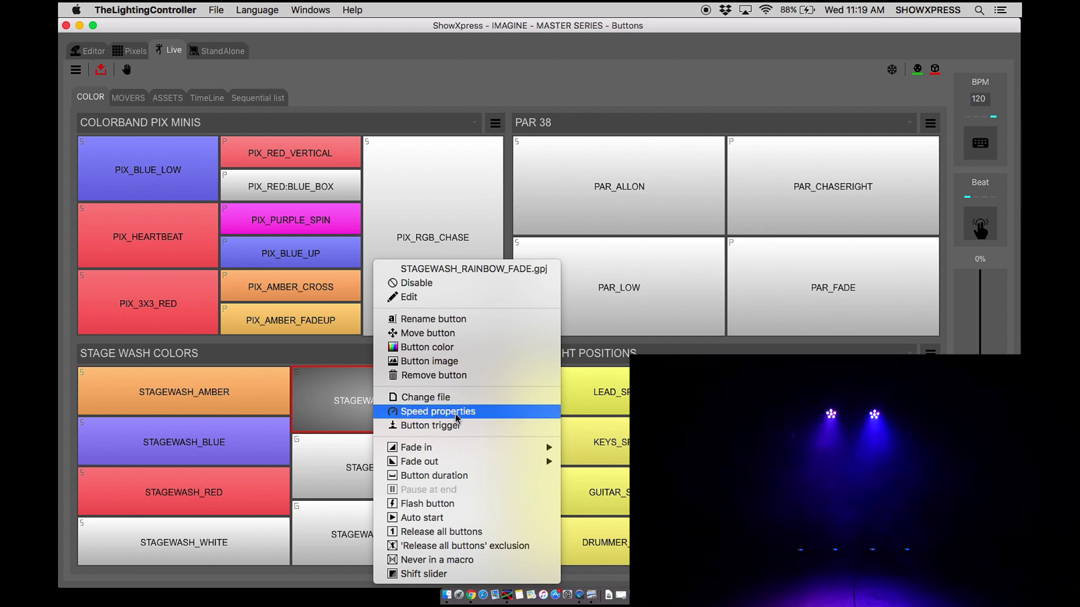
pyautogui.moveTo(461, 449)
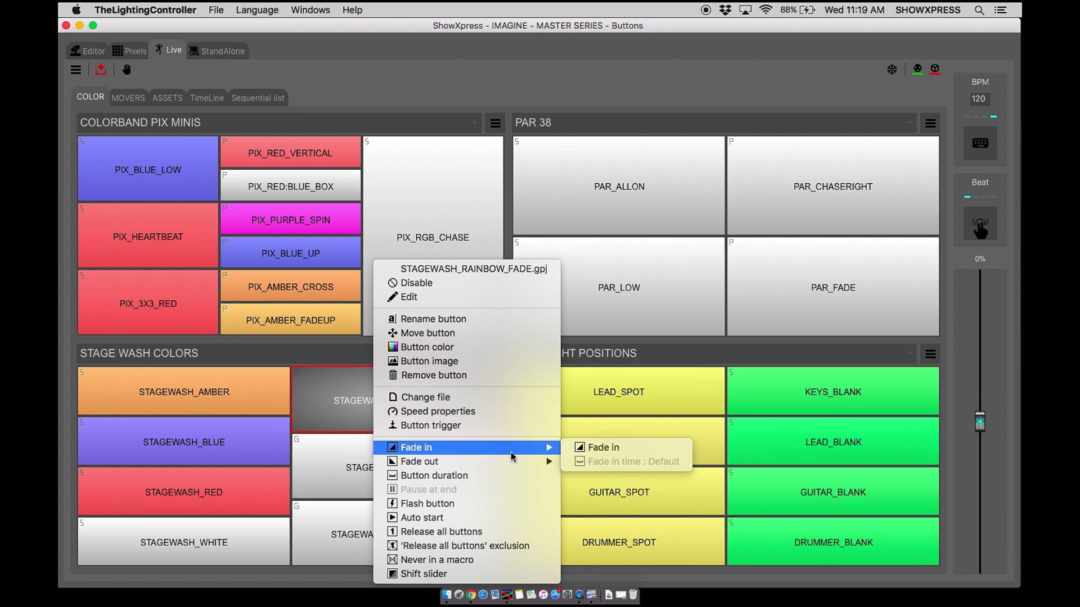
pyautogui.click(603, 447)
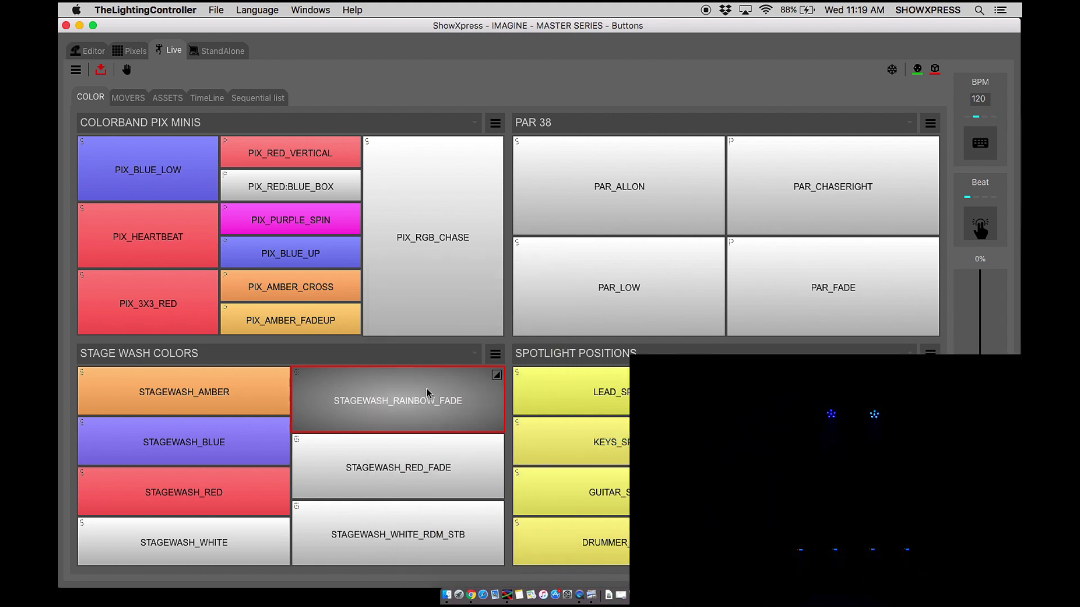
pyautogui.rightClick(426, 389)
pyautogui.moveTo(590, 448)
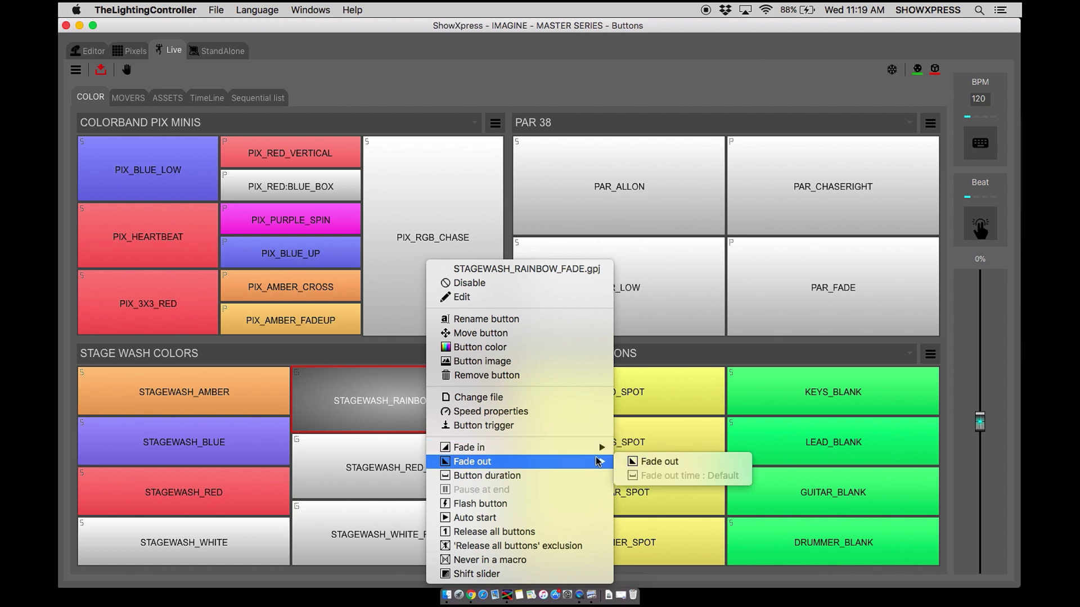
pyautogui.click(660, 449)
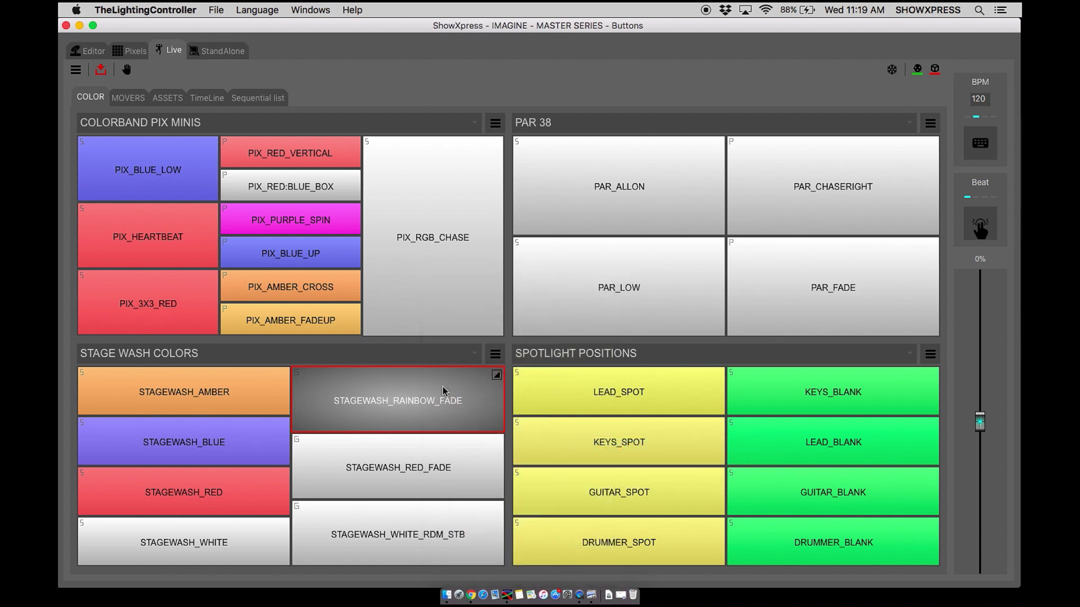
pyautogui.rightClick(404, 388)
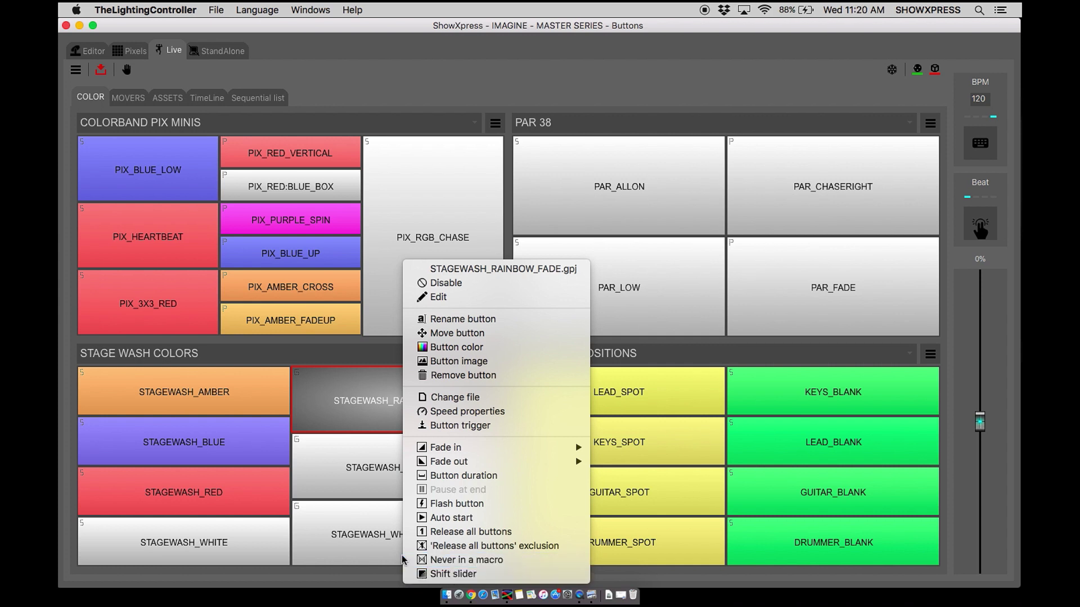
pyautogui.click(378, 405)
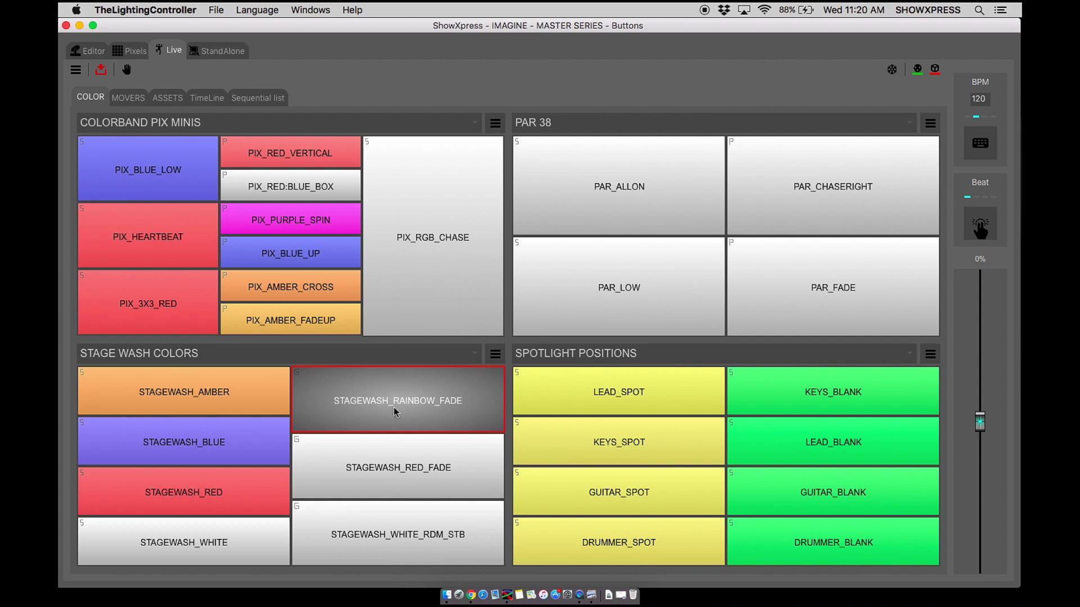
# - Release STAGEWASH_RAINBOW_FADE and activate 3Z_WHITE together with the BLANK_3Z_UPDWN movement on the MOVERS page
pyautogui.click(393, 394)
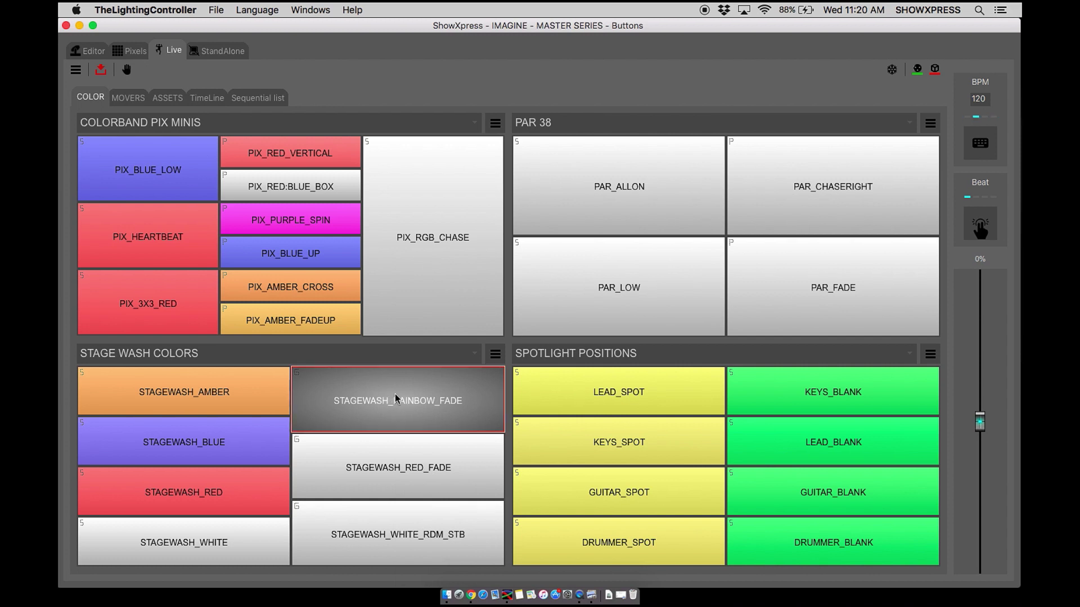
pyautogui.click(122, 99)
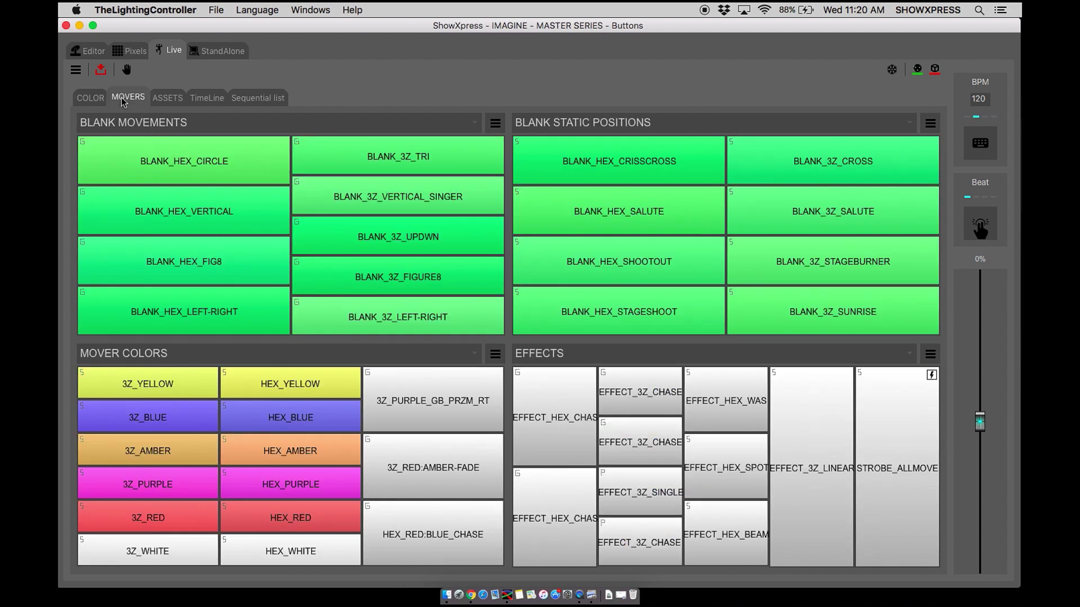
pyautogui.click(171, 550)
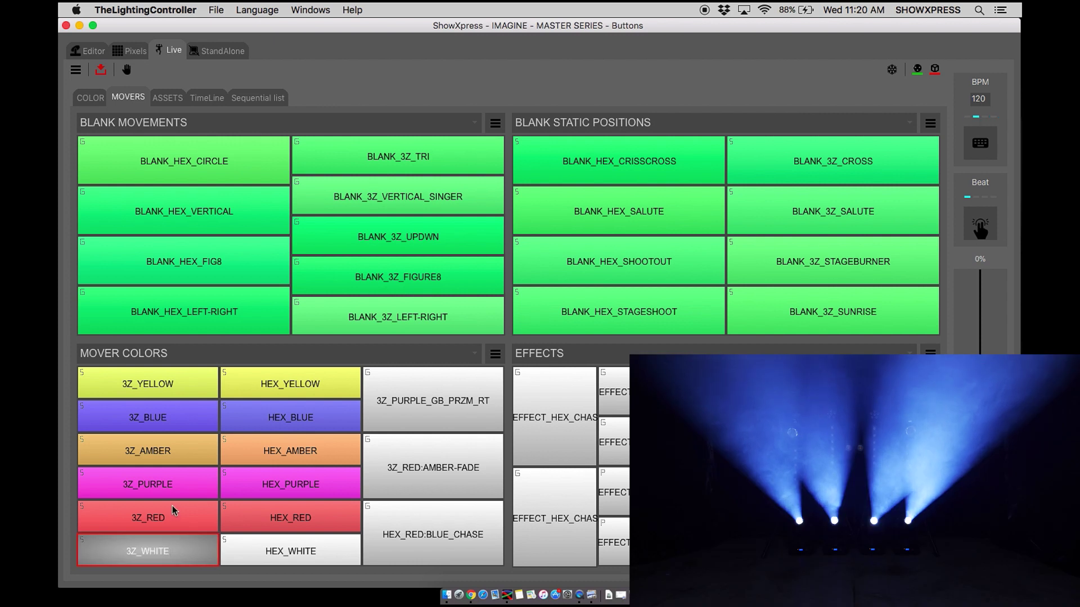
pyautogui.click(167, 101)
pyautogui.click(127, 101)
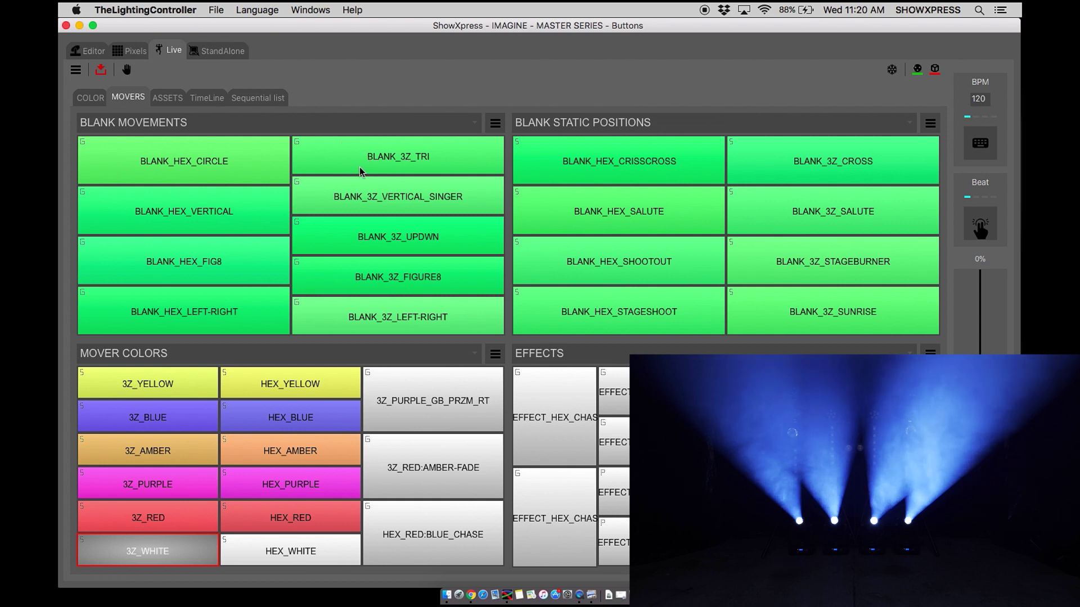
pyautogui.click(377, 242)
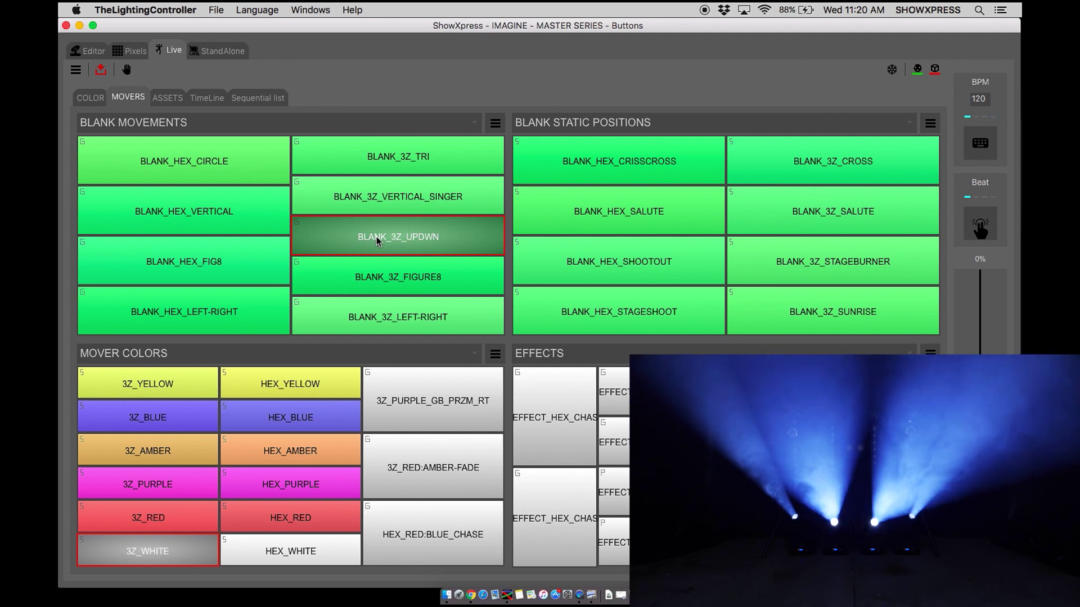
# - Enable fade-in for the BLANK_3Z_UPDWN button and test it by activating and releasing the button
pyautogui.rightClick(393, 237)
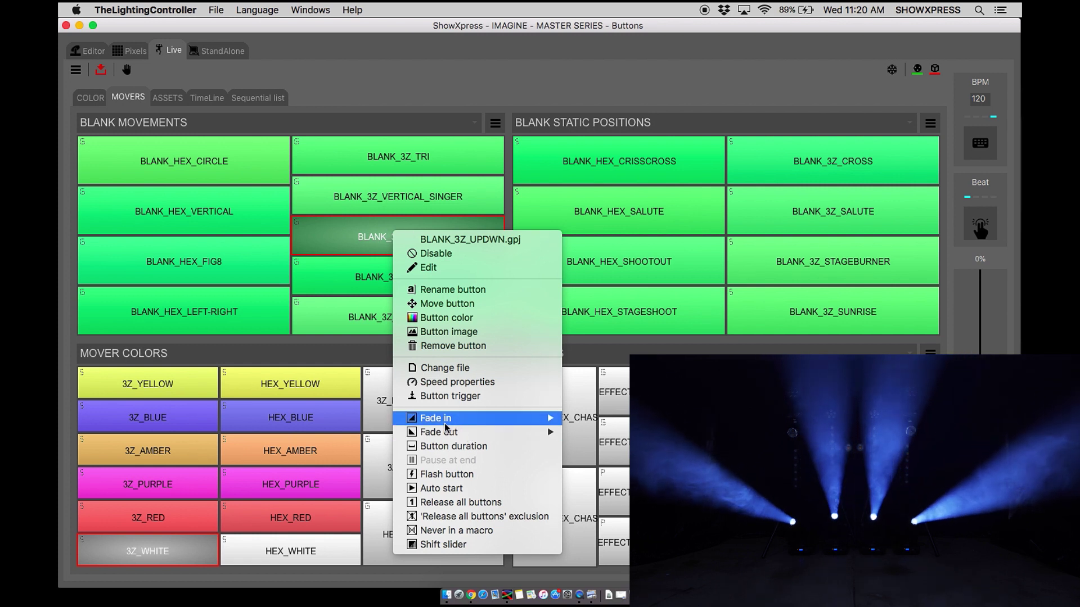
pyautogui.moveTo(533, 422)
pyautogui.click(588, 421)
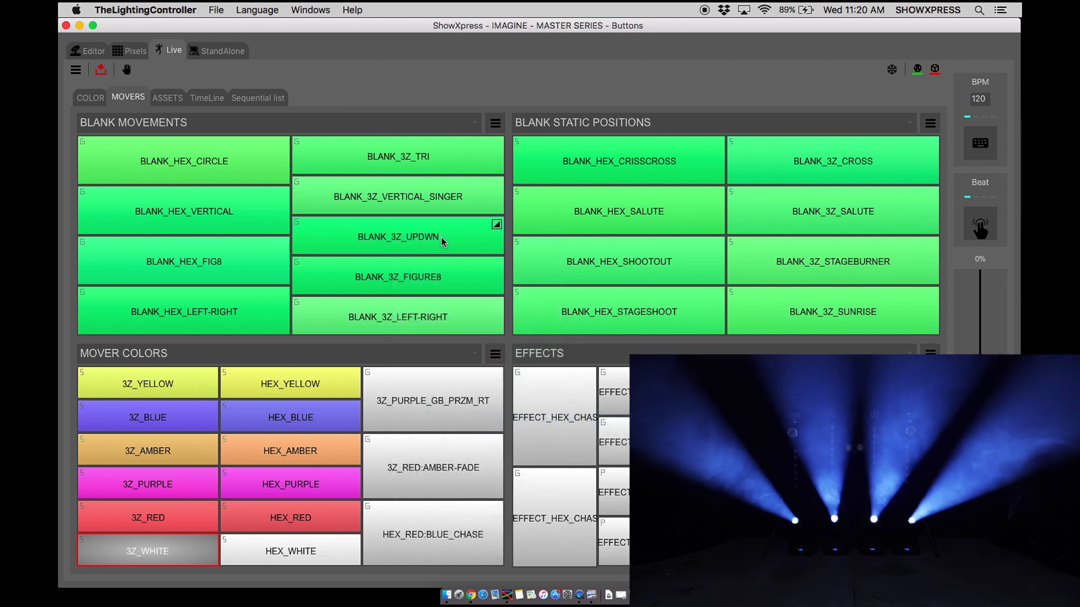
pyautogui.click(407, 240)
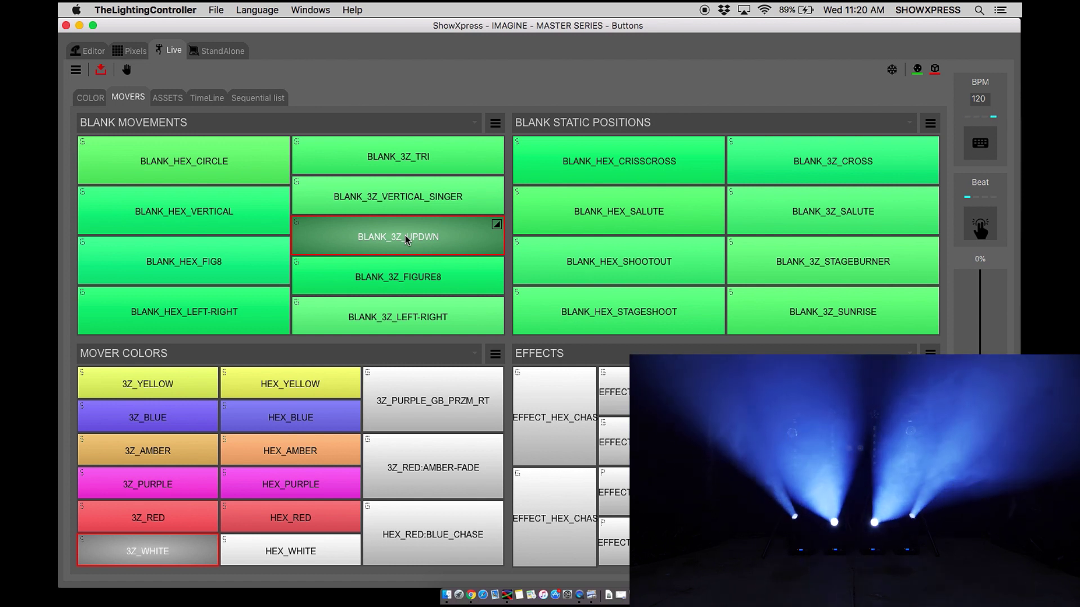
pyautogui.rightClick(407, 240)
pyautogui.click(403, 227)
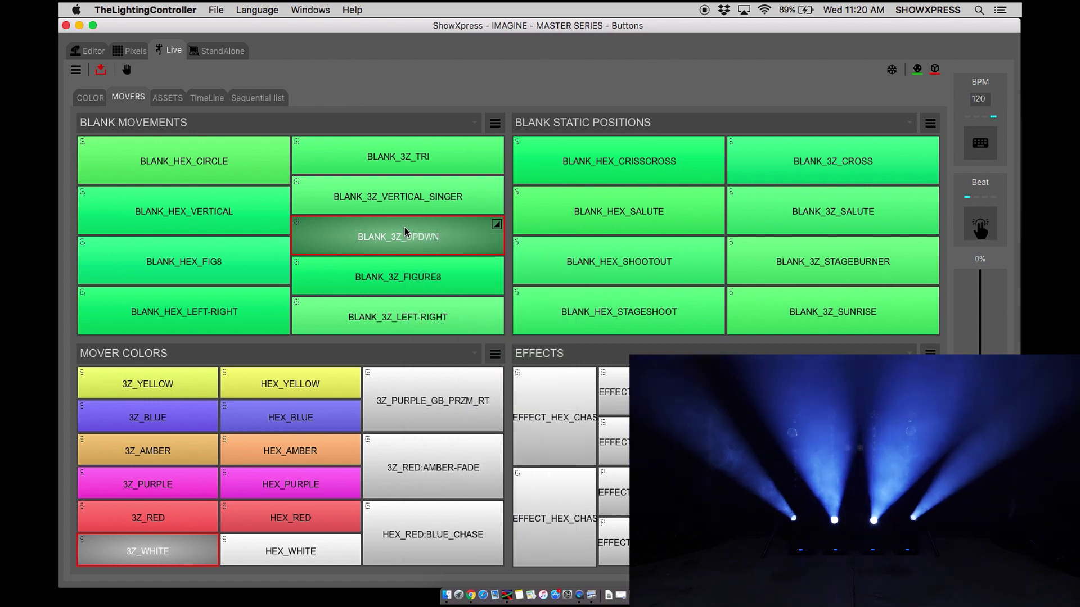
pyautogui.click(404, 227)
# - Enable fade-out for BLANK_3Z_UPDWN and test it by running and releasing the movement
pyautogui.rightClick(404, 227)
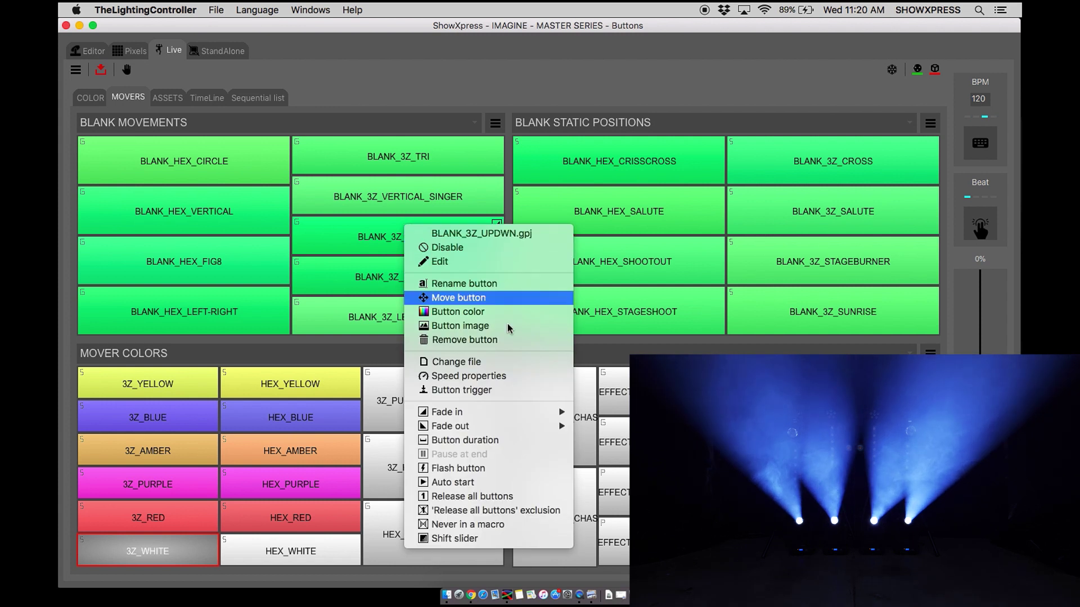
pyautogui.click(599, 427)
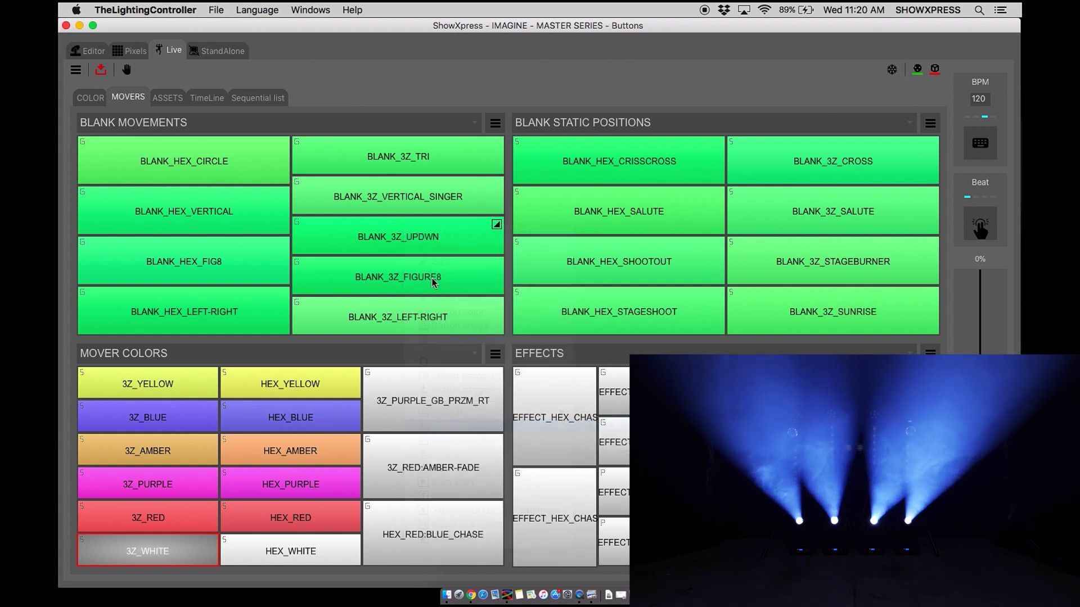
pyautogui.click(414, 237)
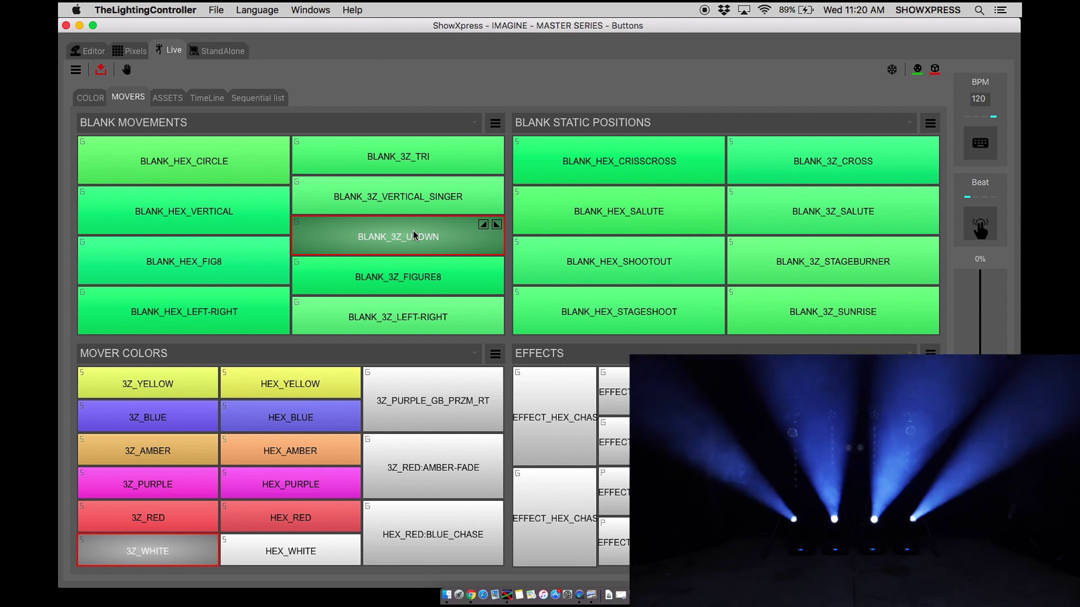
pyautogui.click(415, 235)
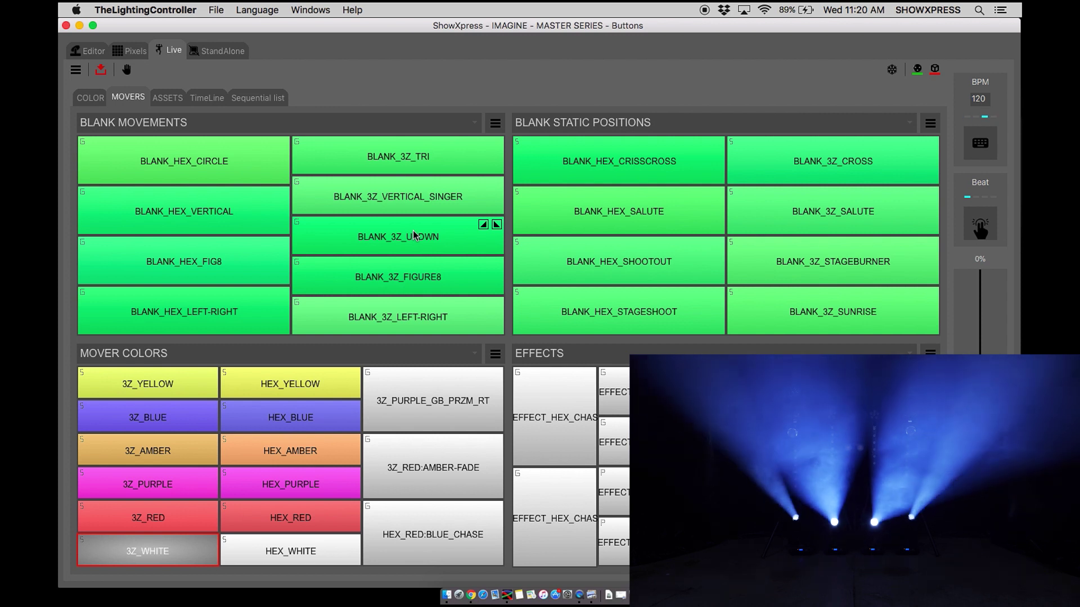
# - Turn off both fade-out and fade-in for BLANK_3Z_UPDWN and test the button without fades
pyautogui.rightClick(414, 235)
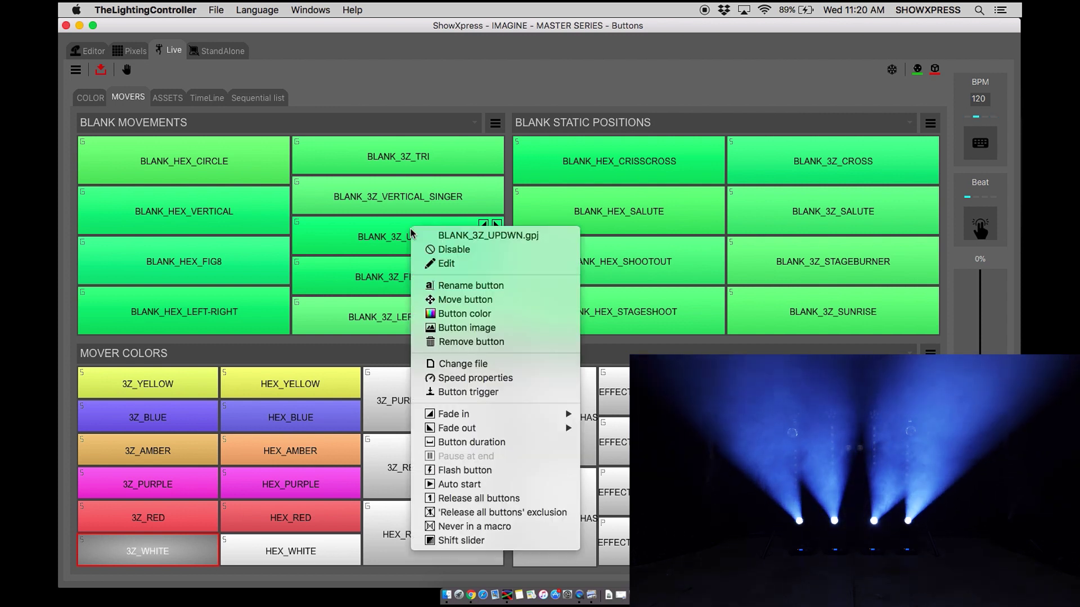
pyautogui.moveTo(540, 428)
pyautogui.click(599, 428)
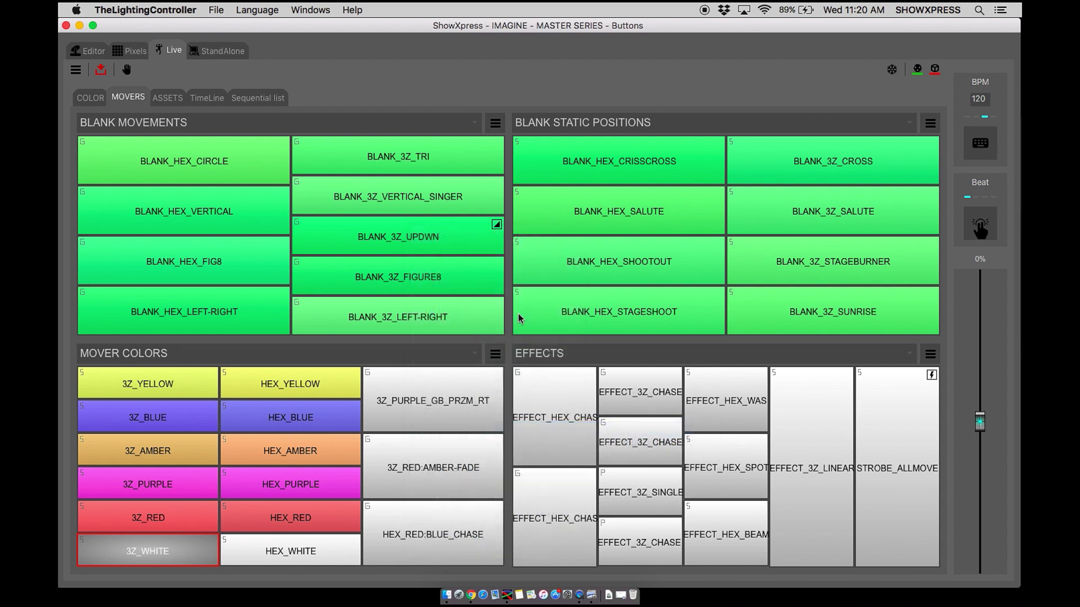
pyautogui.rightClick(440, 240)
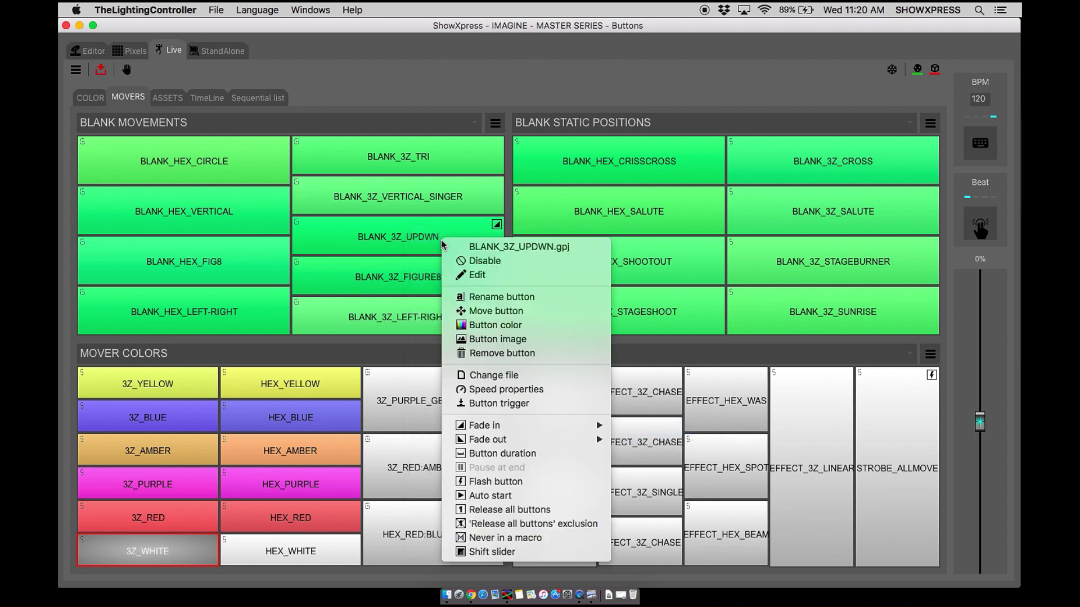
pyautogui.moveTo(591, 430)
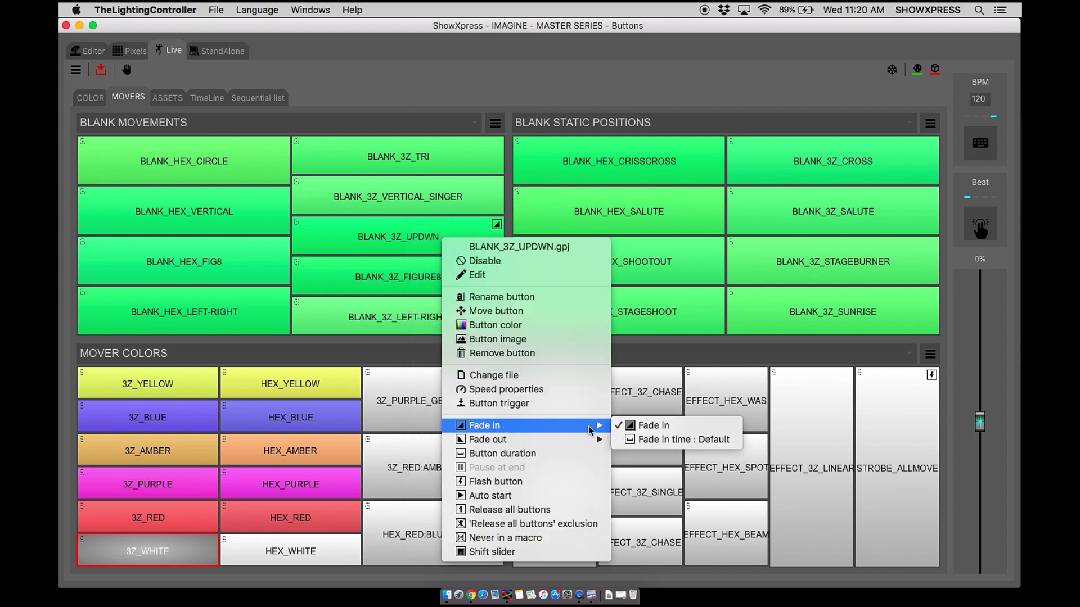
pyautogui.click(642, 429)
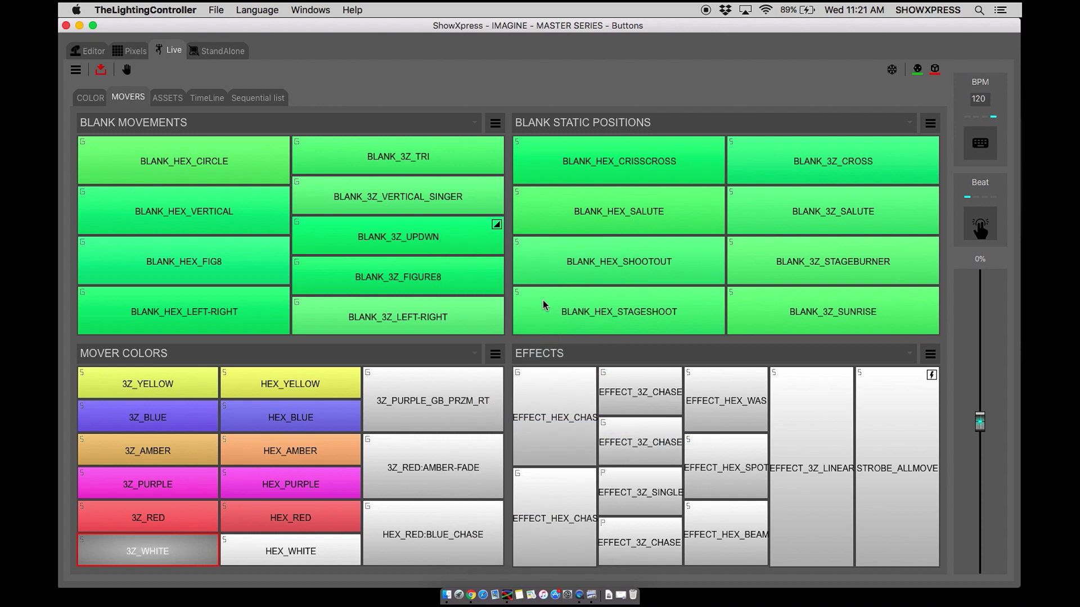
pyautogui.click(419, 237)
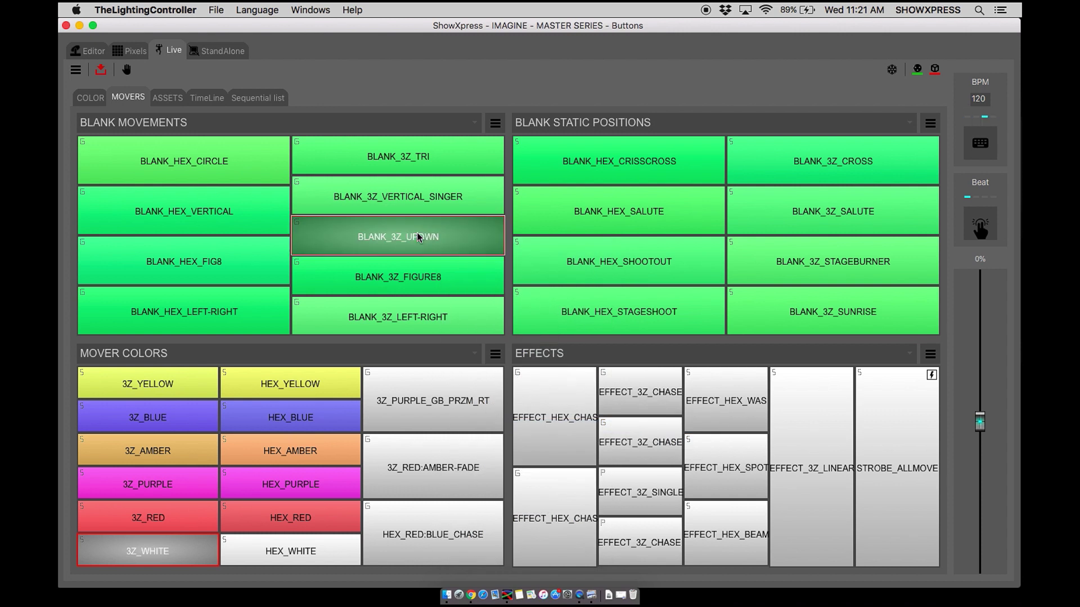
pyautogui.click(419, 238)
# - Examine the Shift setting in the Editor's Generator and return to the Live buttons
pyautogui.rightClick(419, 238)
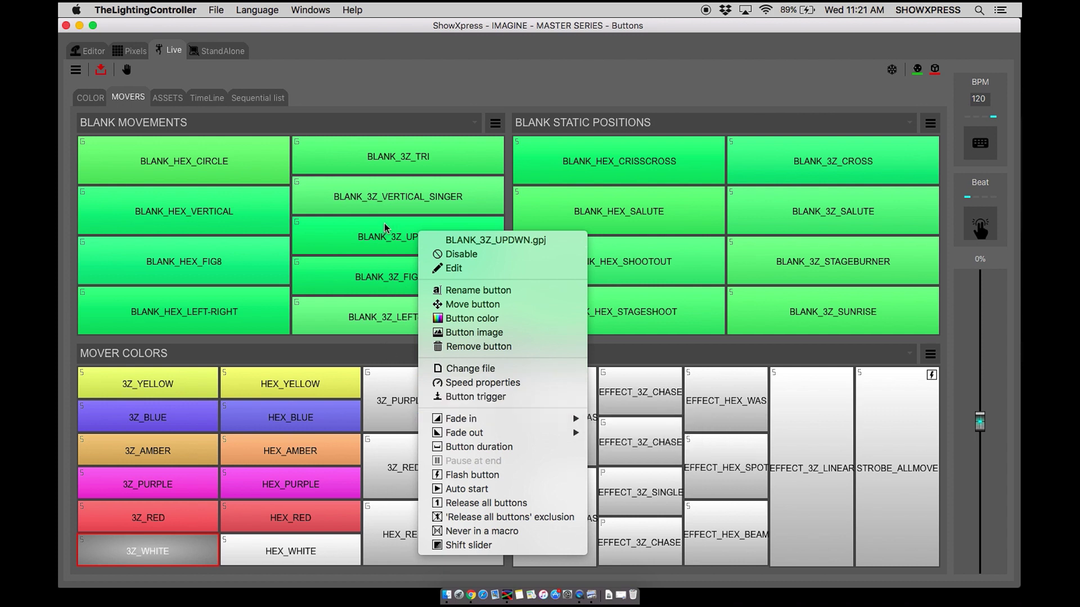
pyautogui.moveTo(469, 418)
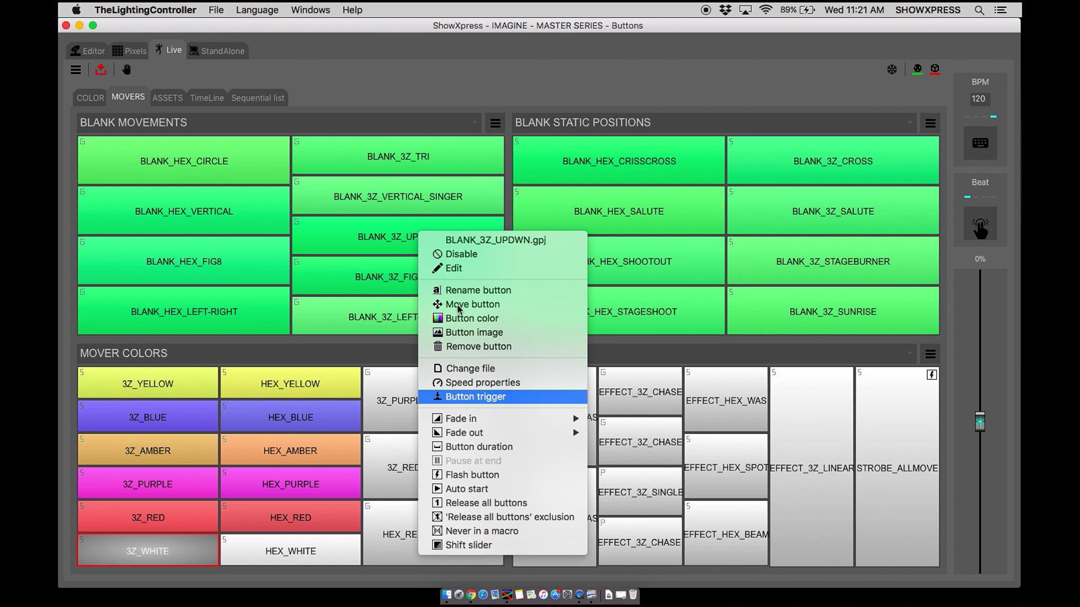
pyautogui.click(475, 397)
pyautogui.click(95, 52)
pyautogui.click(158, 79)
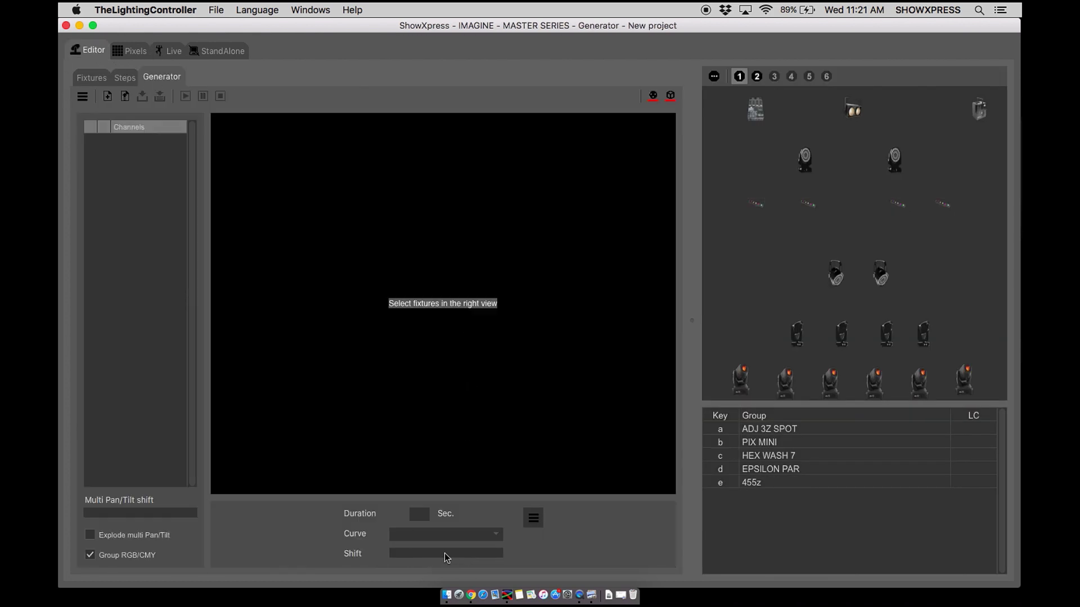
pyautogui.click(172, 51)
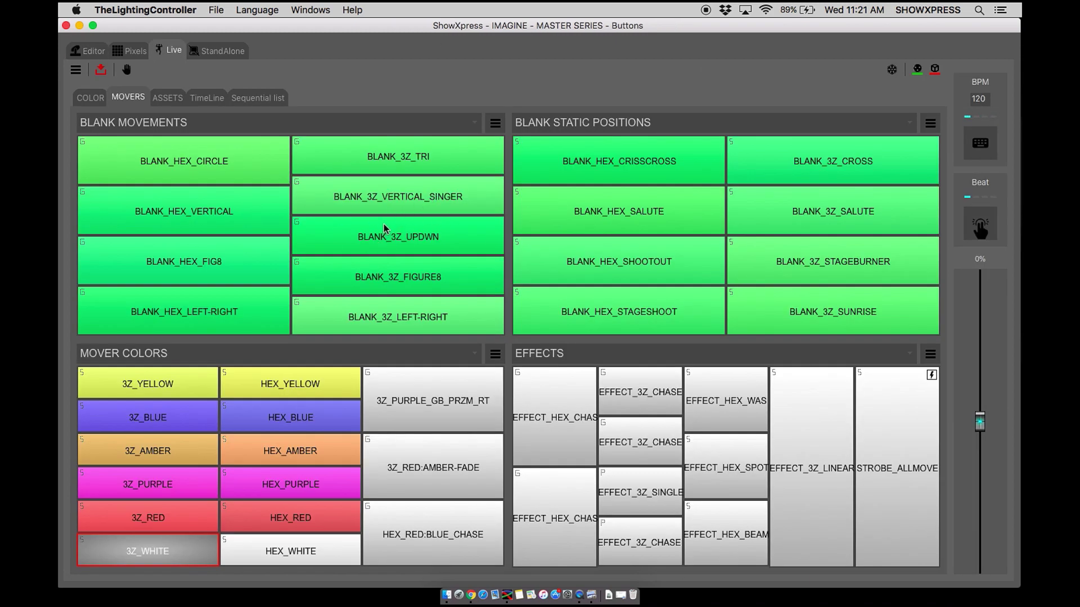
# - Activate BLANK_3Z_UPDWN, give the button a shift slider and bring the shift to 0.0%
pyautogui.click(403, 263)
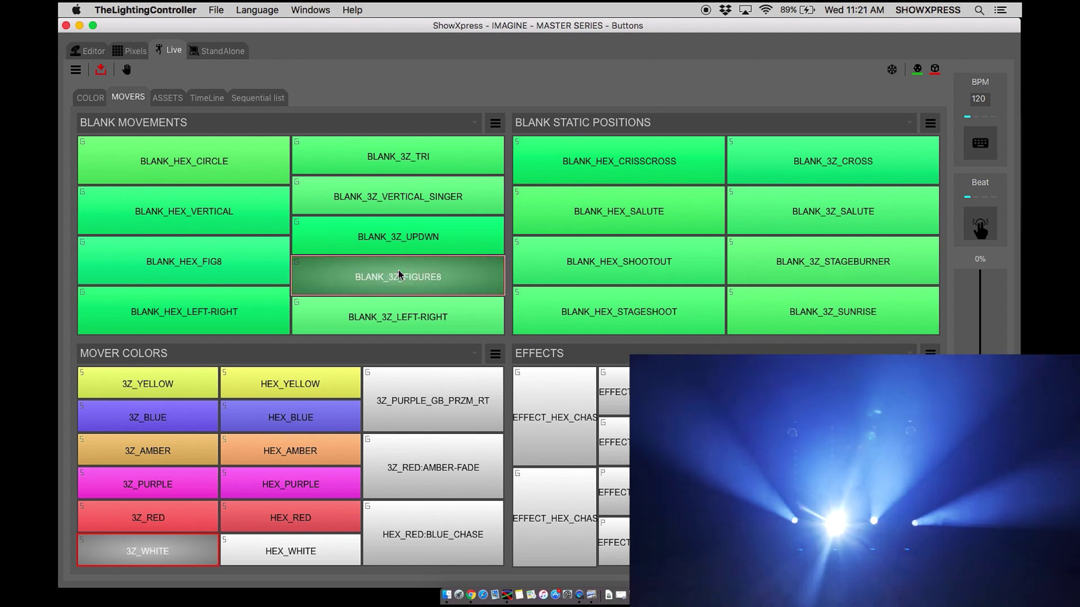
pyautogui.click(404, 249)
pyautogui.rightClick(402, 248)
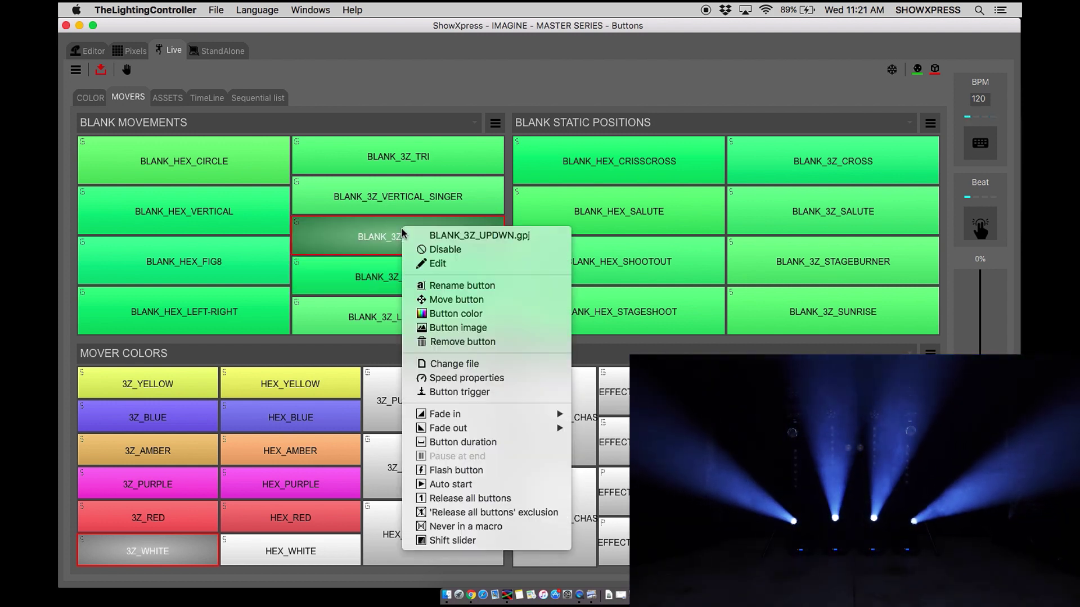
pyautogui.click(452, 540)
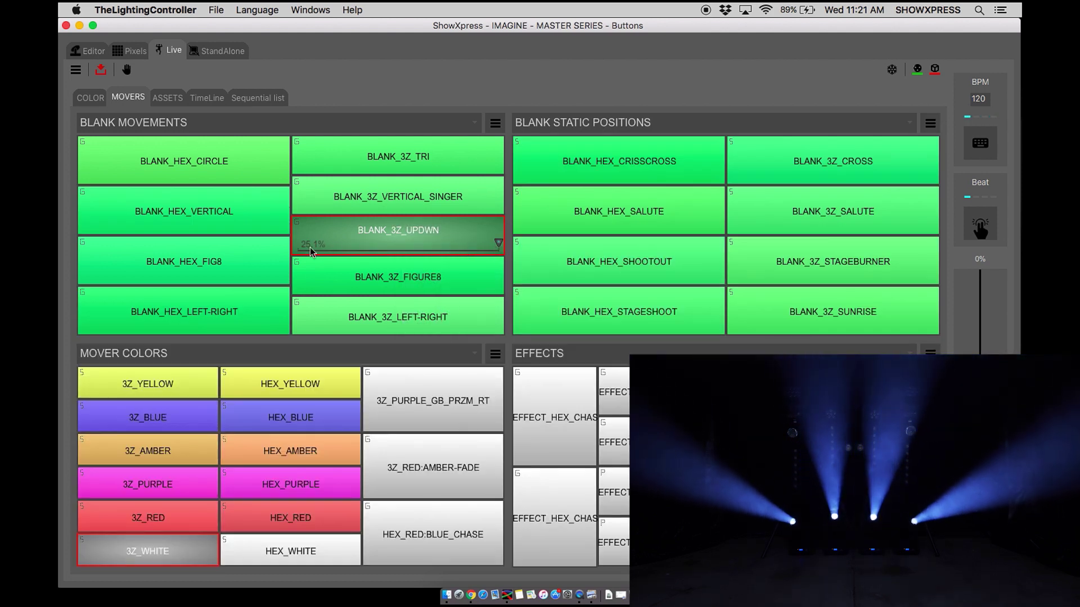
pyautogui.moveTo(501, 249); pyautogui.dragTo(424, 248)
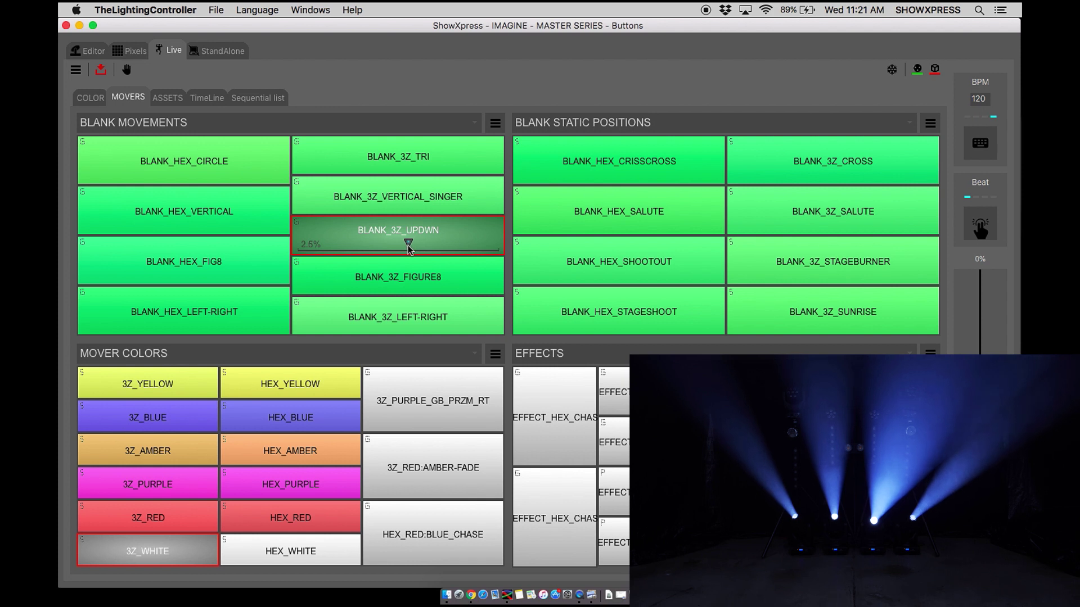
pyautogui.moveTo(402, 252); pyautogui.dragTo(400, 252)
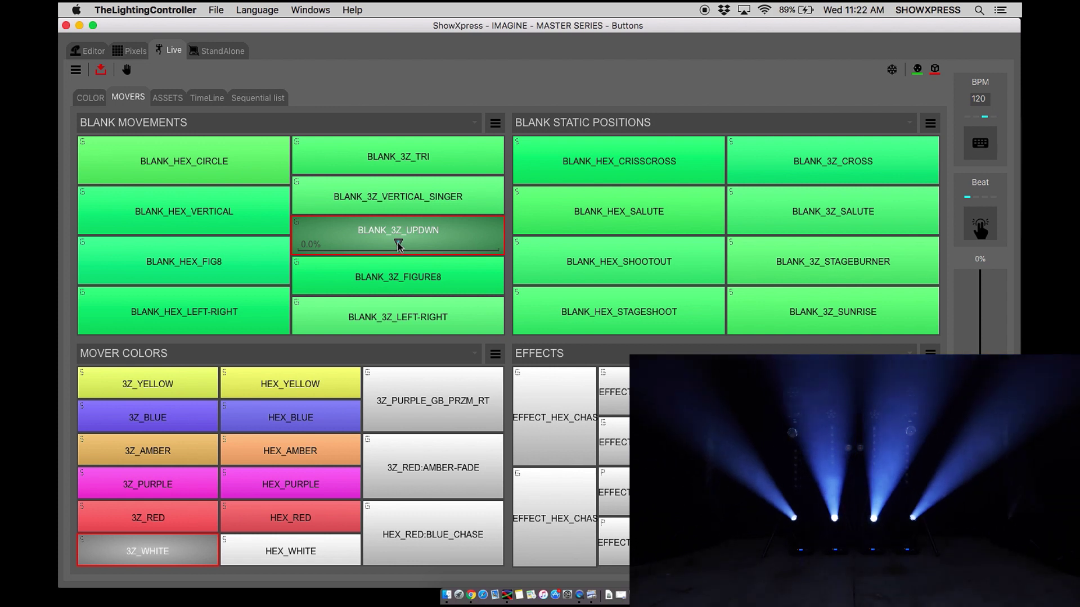
# - Move the shift slider of BLANK_3Z_UPDWN through 14.1% and 23.8% up to 25.1% to demonstrate offsetting the movers
pyautogui.moveTo(346, 248); pyautogui.dragTo(309, 253)
pyautogui.moveTo(401, 252); pyautogui.dragTo(455, 246)
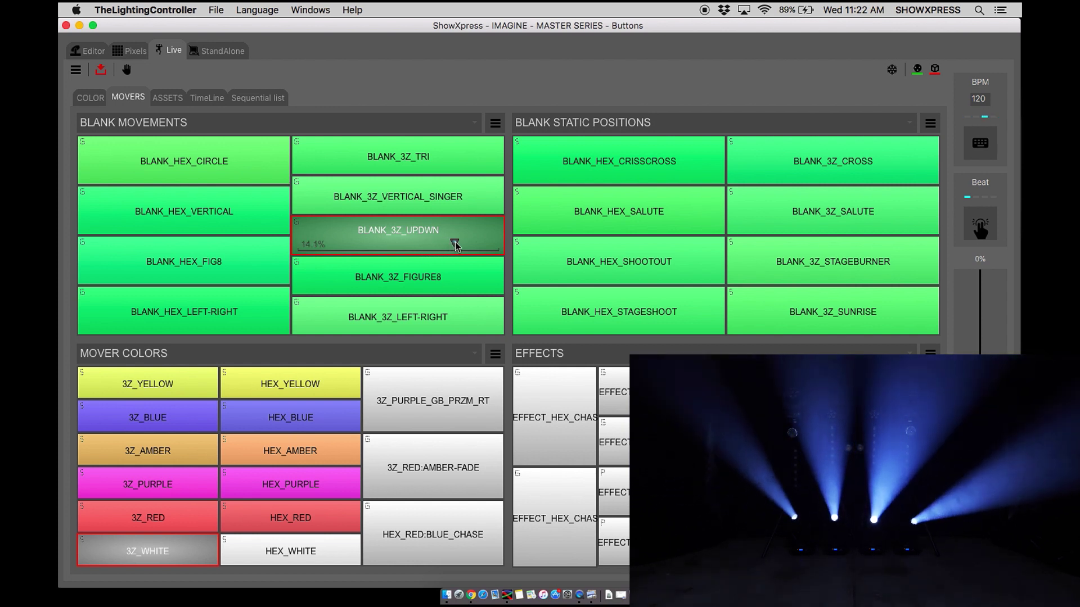
pyautogui.moveTo(457, 244); pyautogui.dragTo(493, 243)
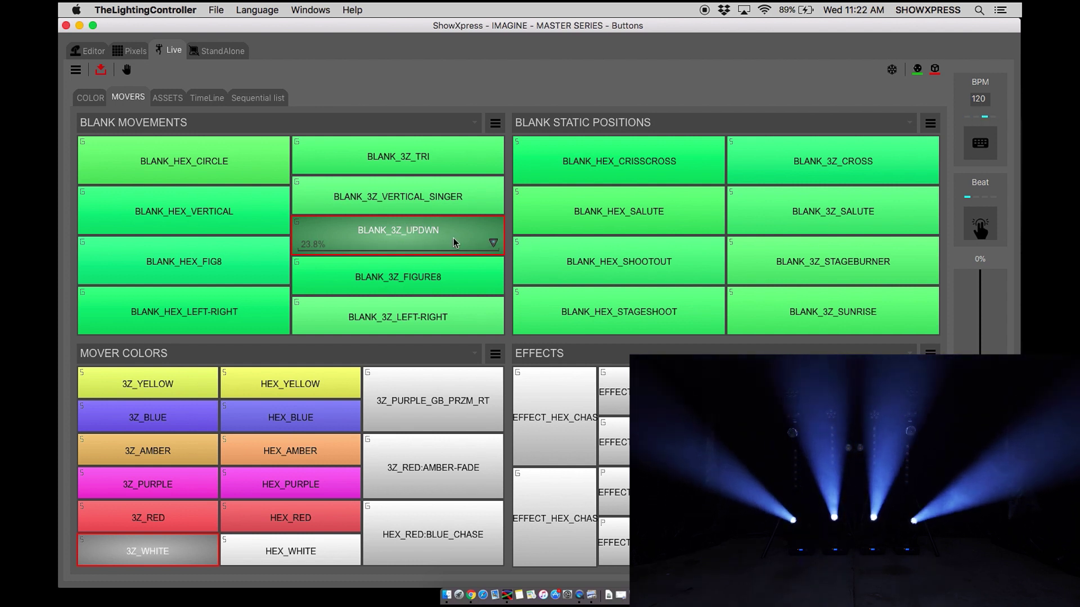
pyautogui.moveTo(493, 242); pyautogui.dragTo(502, 242)
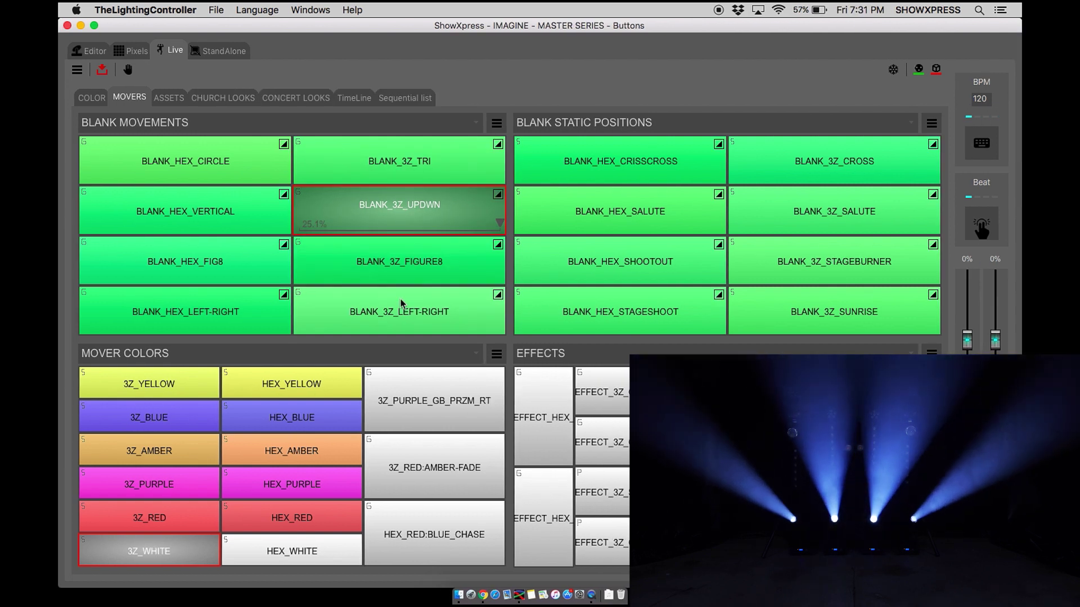
# - Give the 3Z_PURPLE_GB_PRZM_RT button a shift slider and look through its list of available shift channels
pyautogui.rightClick(403, 386)
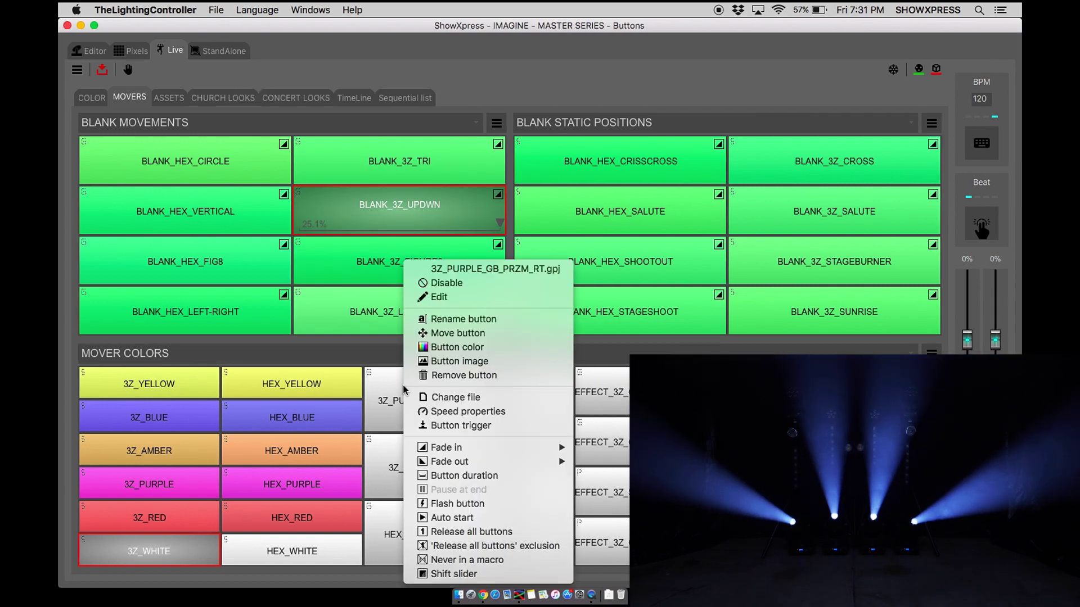
pyautogui.click(441, 576)
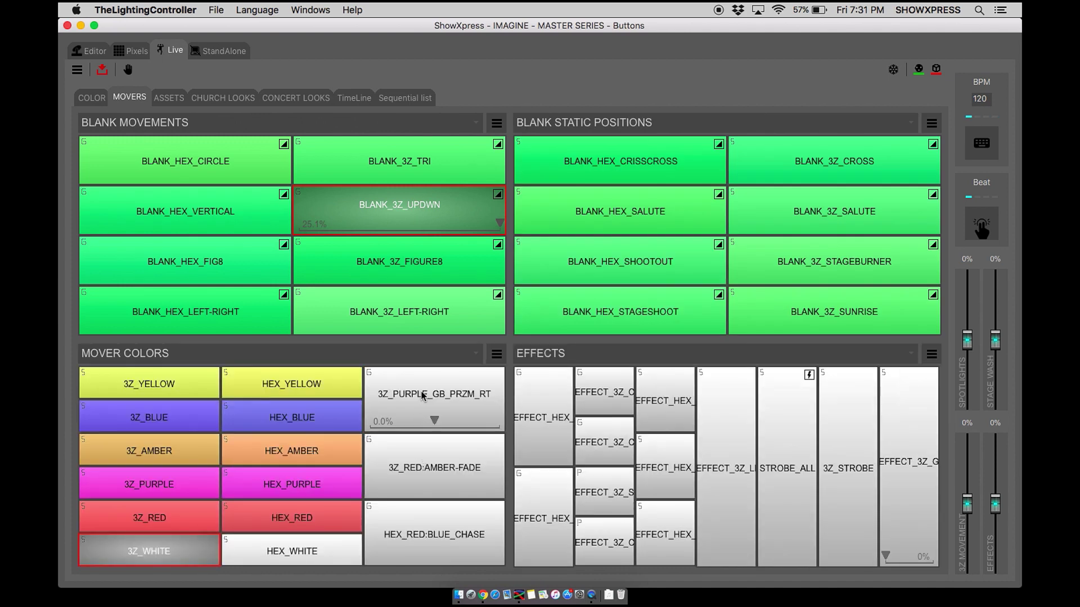
pyautogui.rightClick(423, 395)
pyautogui.moveTo(494, 579)
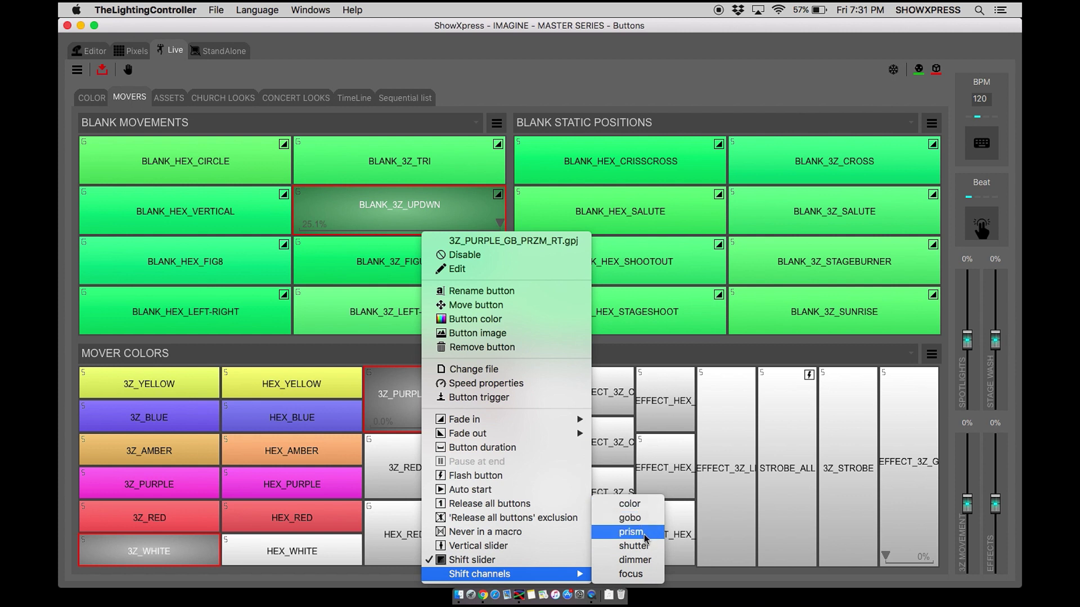
pyautogui.click(631, 574)
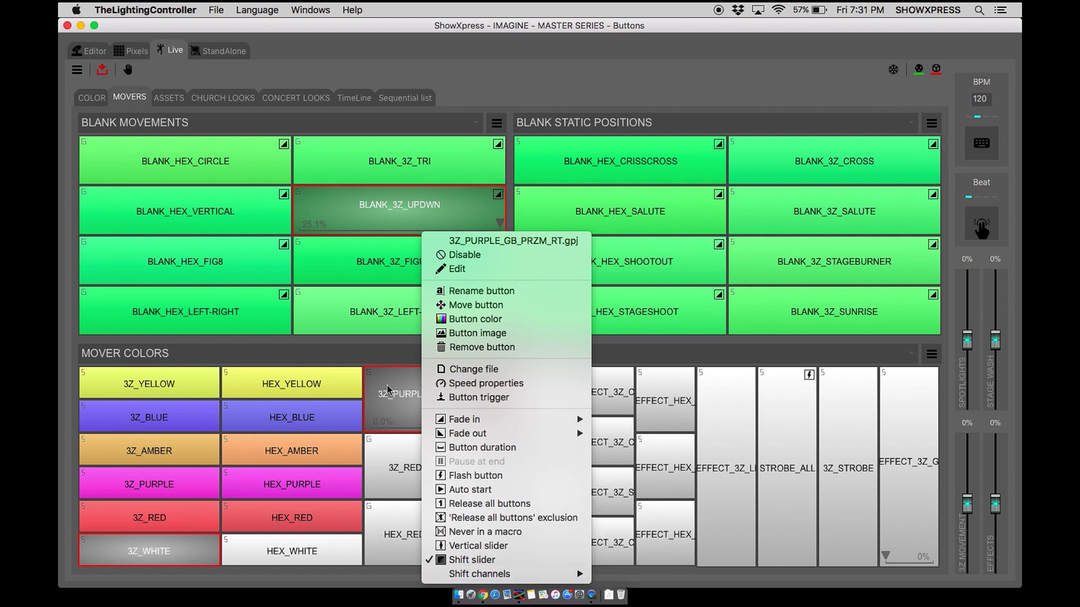
# - Examine the color, gobo, prism, shutter, dimmer and focus channels of 3Z_PURPLE_GB_PRZM_RT in the Generator, and return to its Live button options
pyautogui.rightClick(388, 397)
pyautogui.click(460, 270)
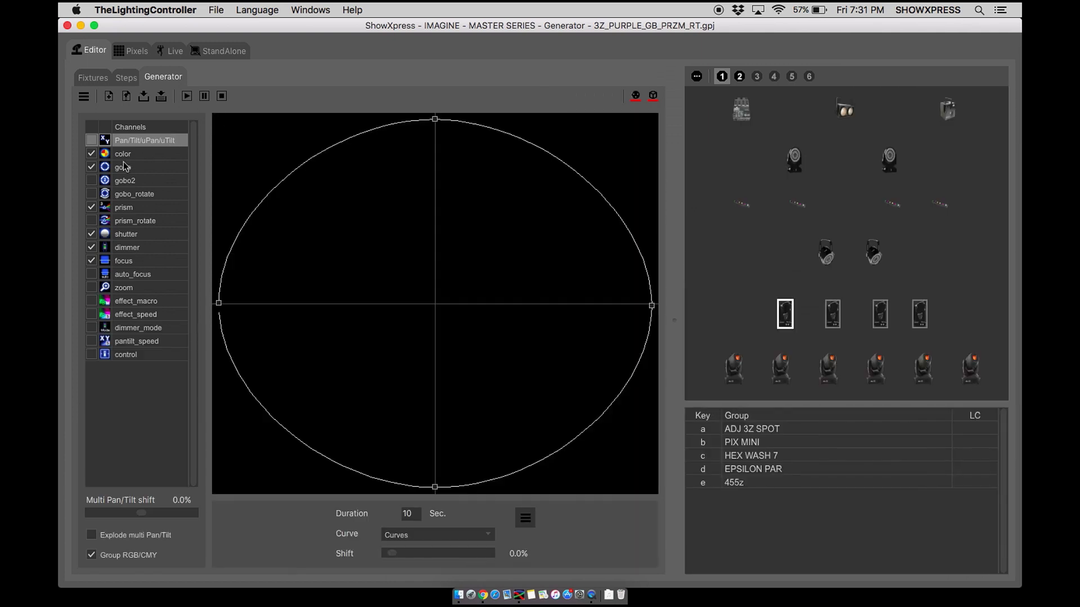
pyautogui.click(125, 157)
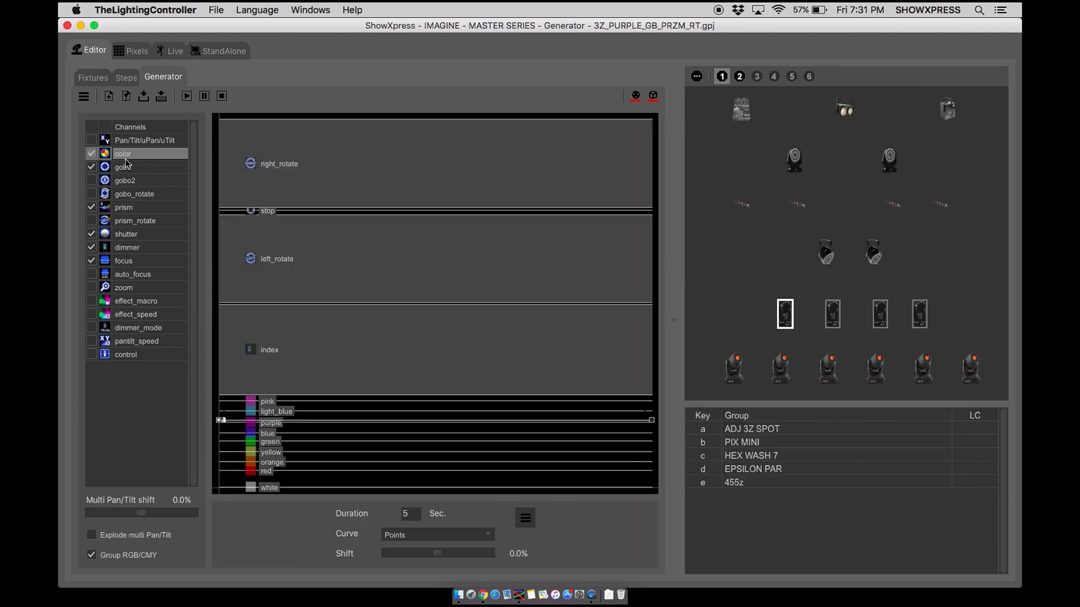
pyautogui.click(124, 168)
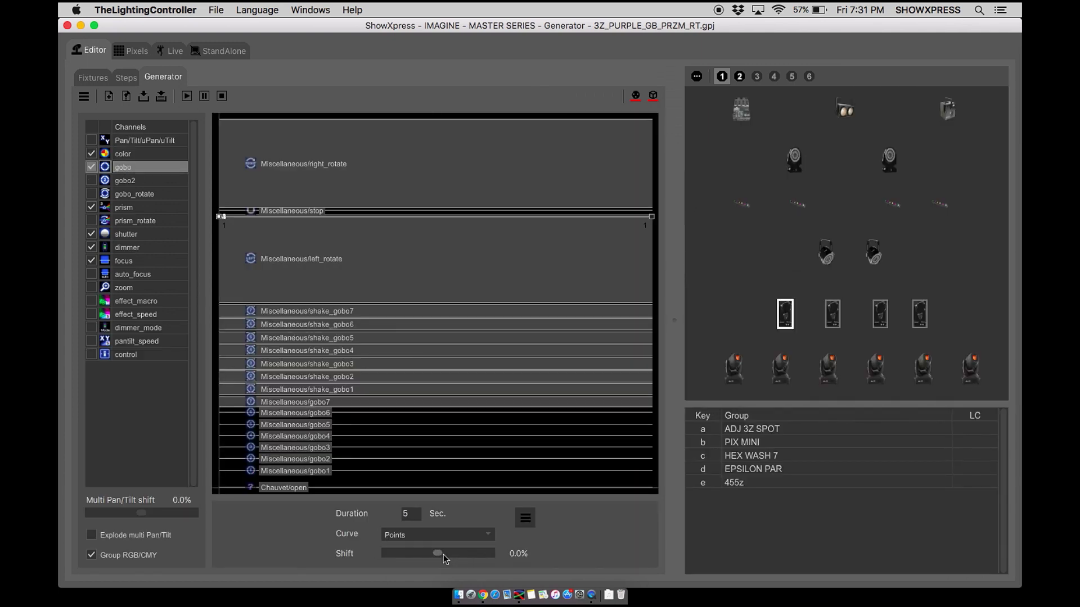
pyautogui.click(142, 208)
pyautogui.click(132, 235)
pyautogui.click(126, 249)
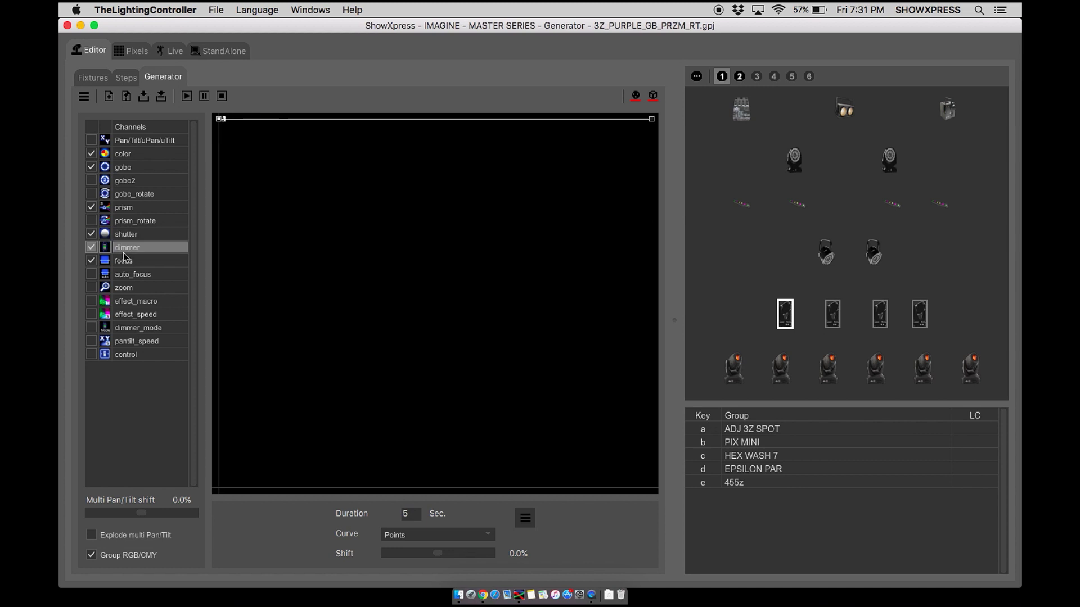
pyautogui.click(122, 263)
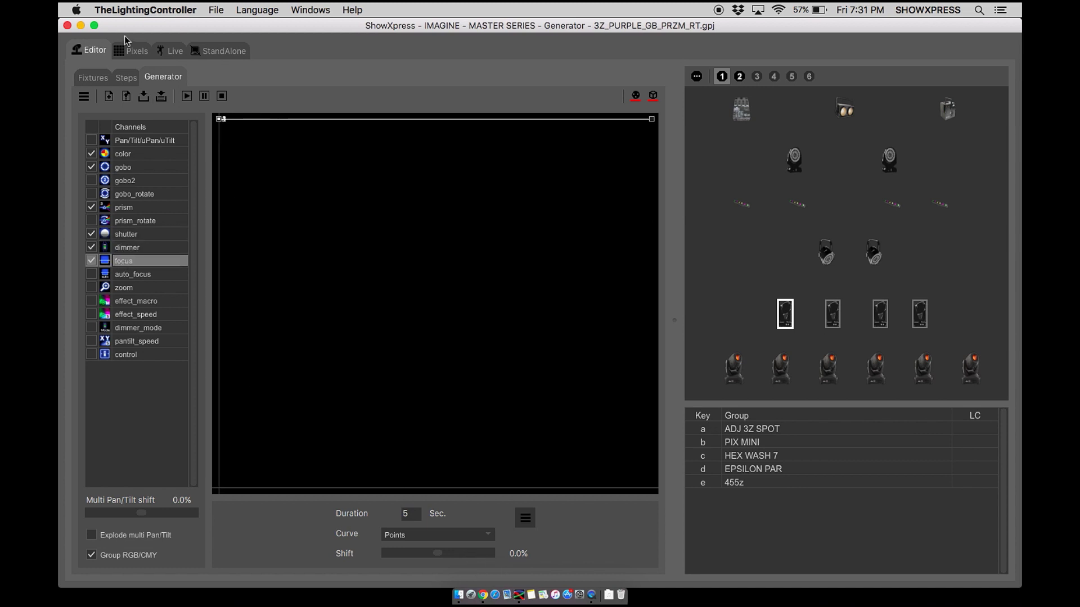
pyautogui.click(109, 96)
pyautogui.click(169, 52)
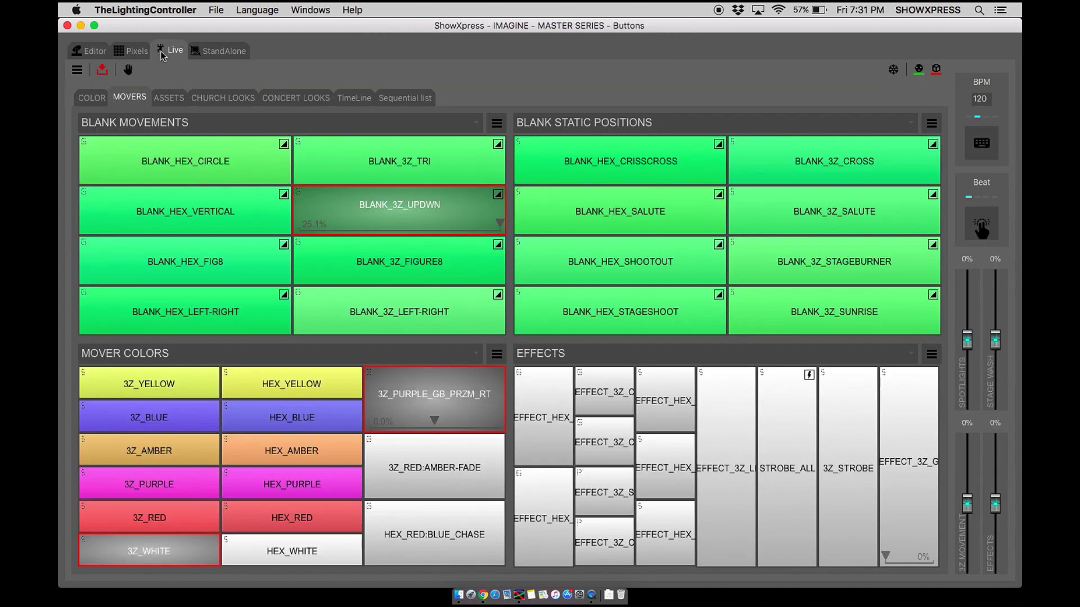
pyautogui.rightClick(418, 402)
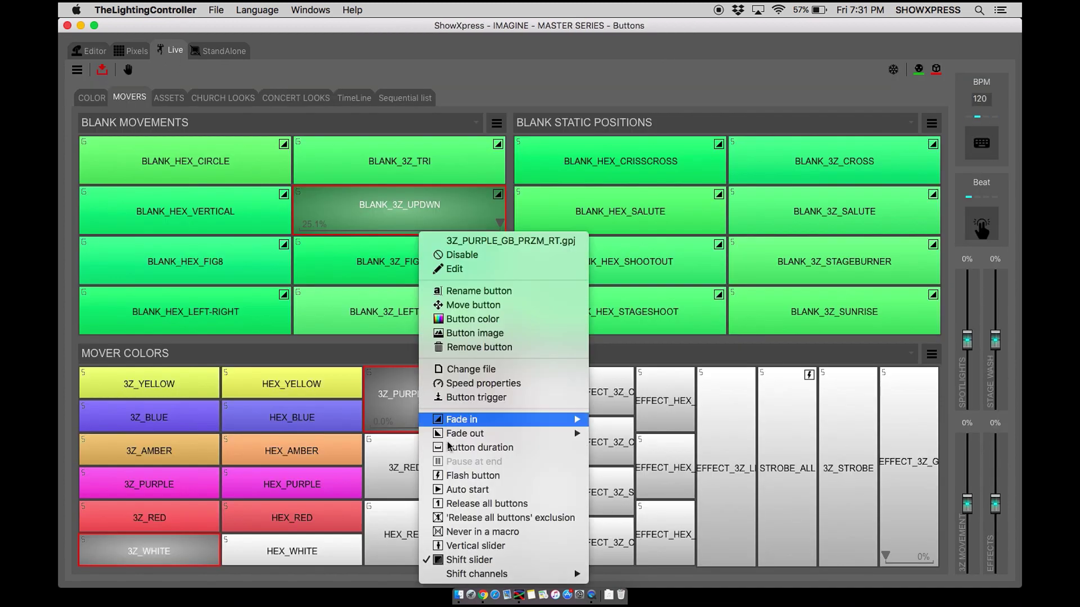
pyautogui.click(400, 344)
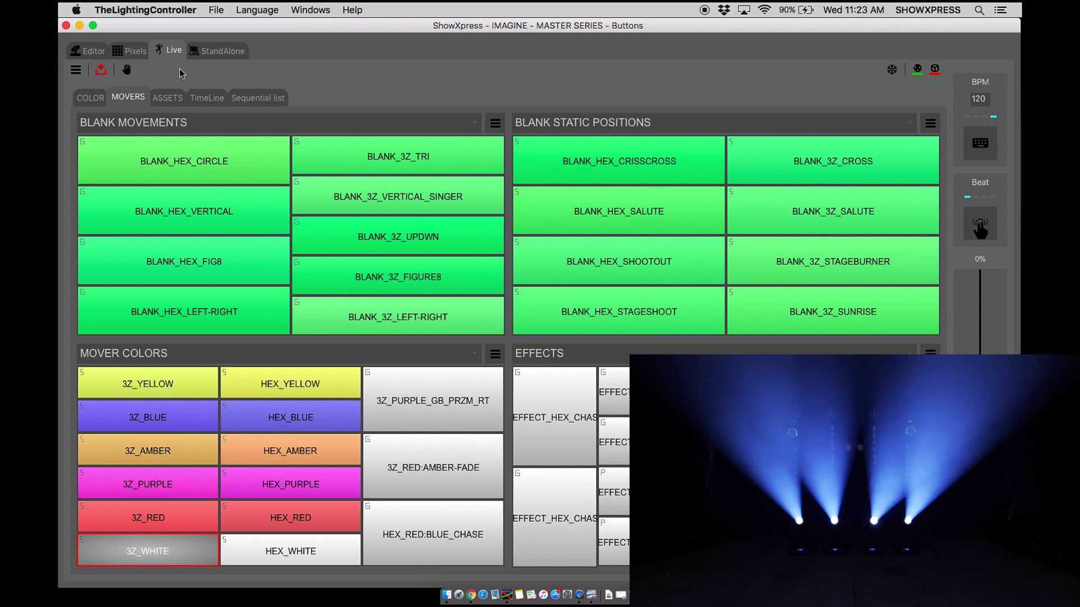
# - Compare the available button options of PIX_RED_VERTICAL and STAGEWASH_AMBER on the COLOR page
pyautogui.click(89, 98)
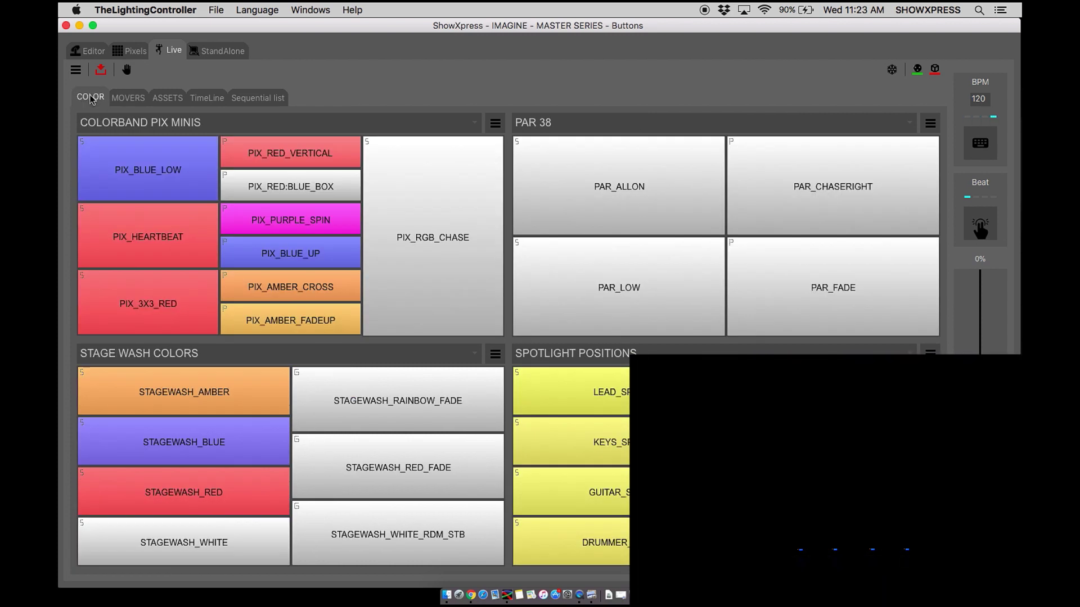
pyautogui.rightClick(285, 150)
pyautogui.rightClick(279, 151)
pyautogui.rightClick(274, 149)
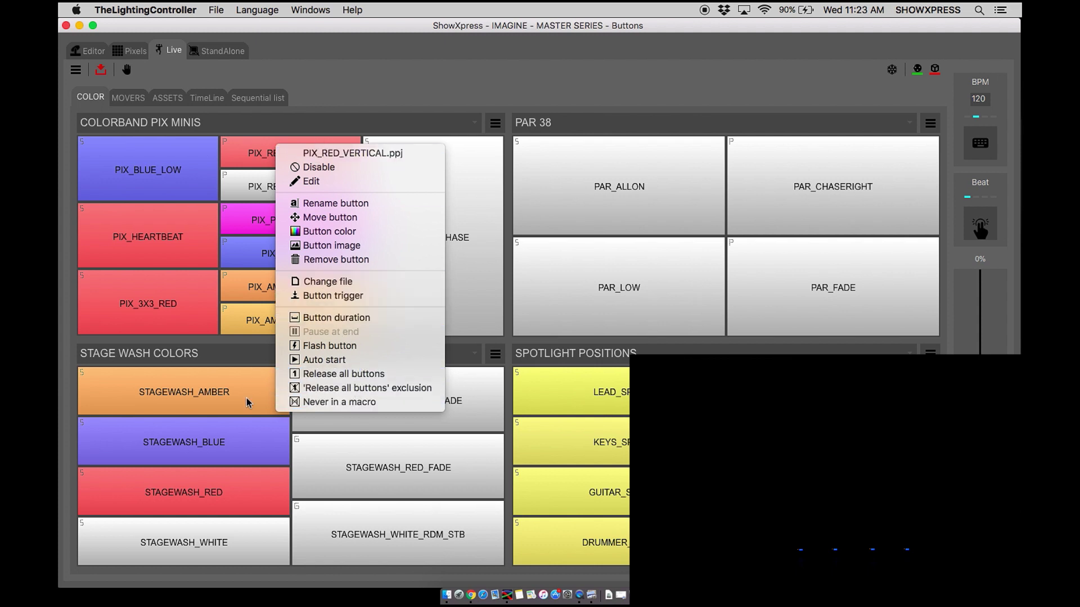
pyautogui.click(218, 389)
pyautogui.rightClick(219, 389)
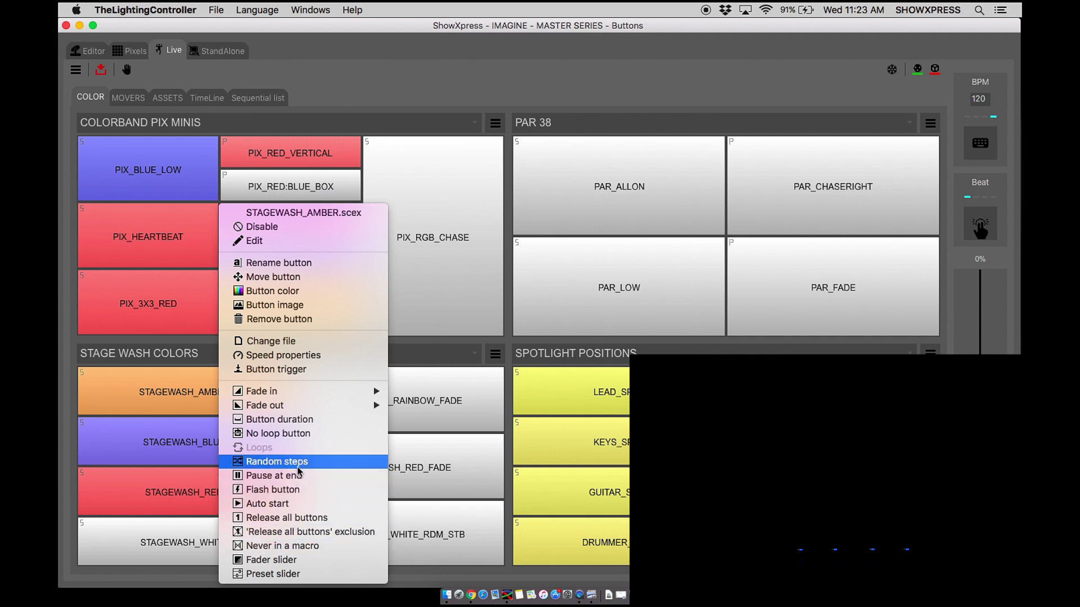
pyautogui.click(381, 87)
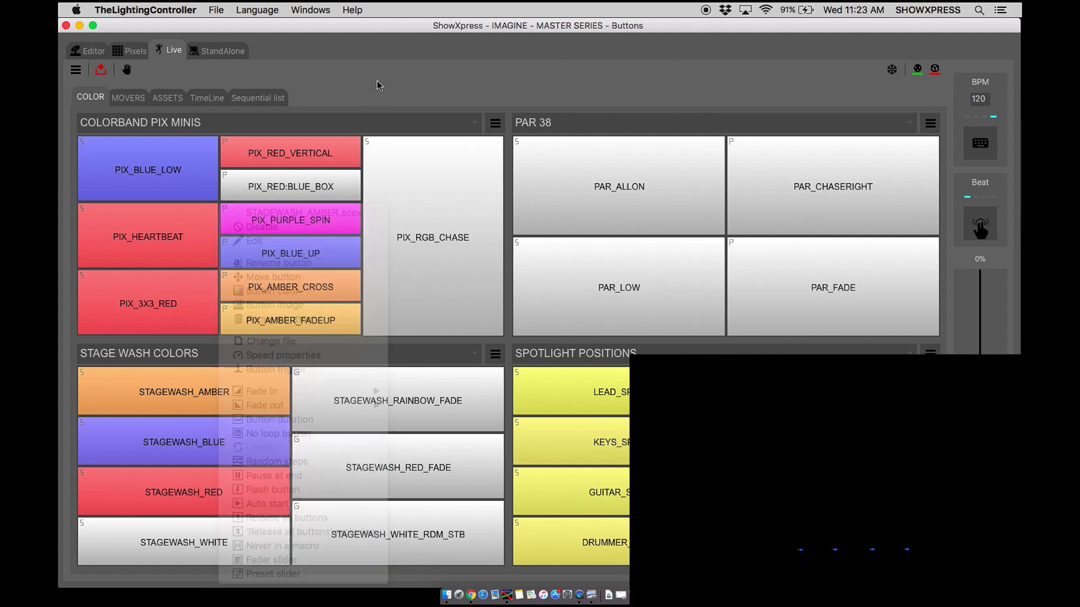
# - Test PIX_RED_VERTICAL by activating it and releasing it again
pyautogui.click(297, 154)
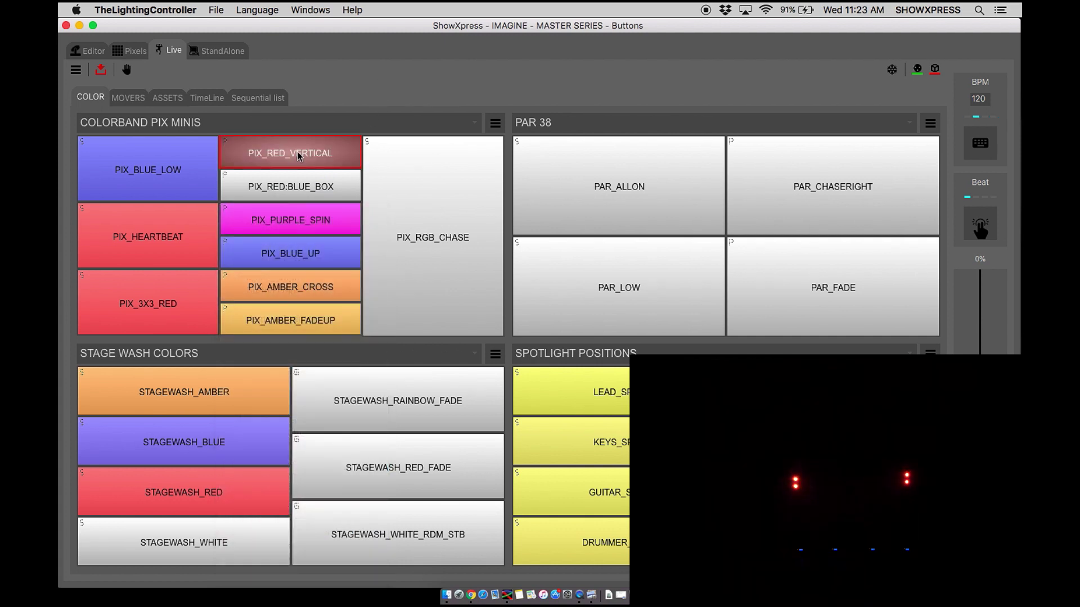
pyautogui.click(298, 155)
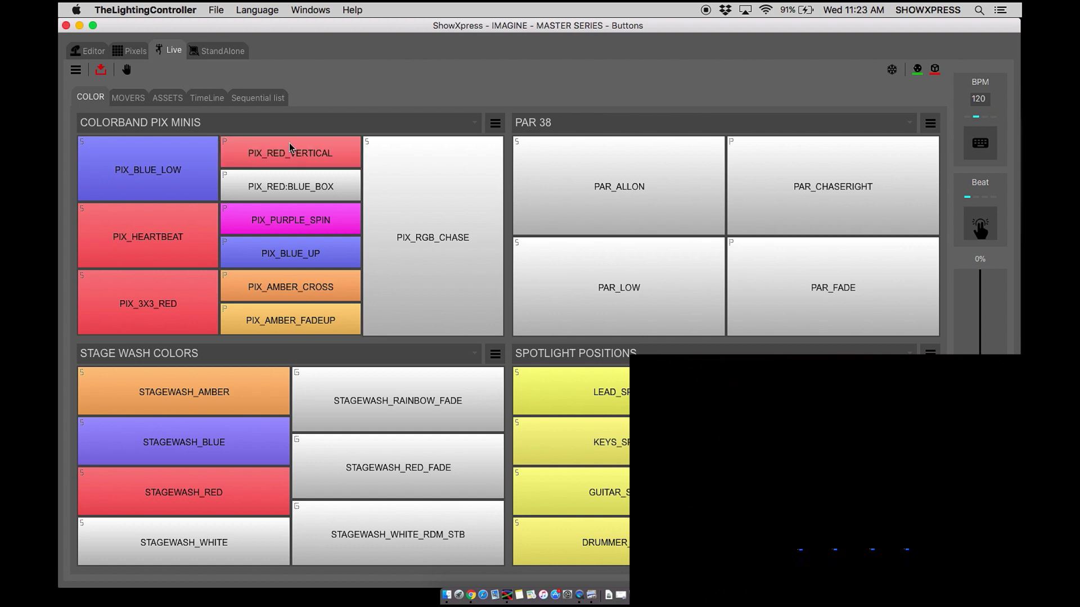